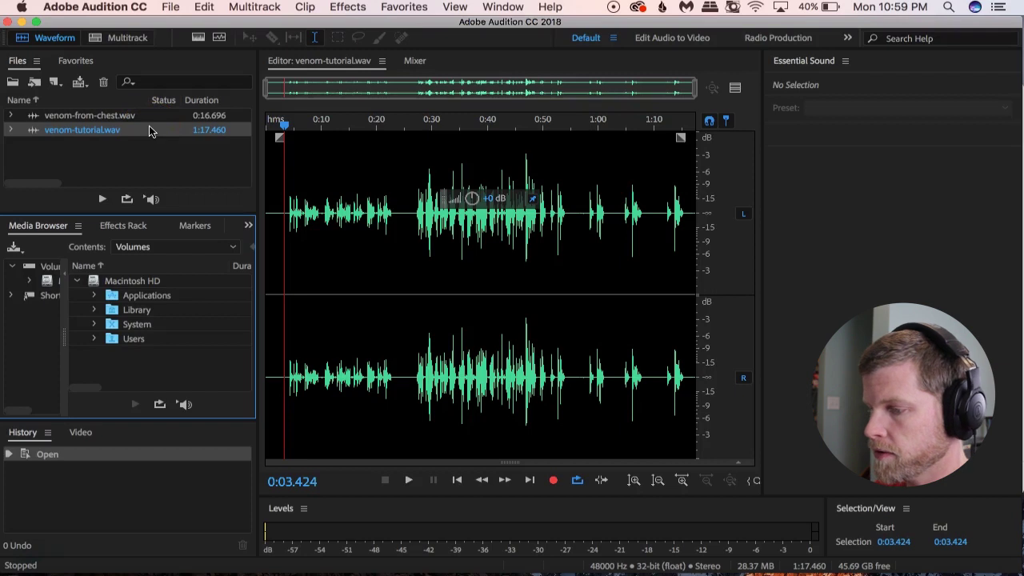
Open venom-from-chest.wav in the editor and listen to it from about 0.5 seconds at a lower system volume
double_click(148, 118)
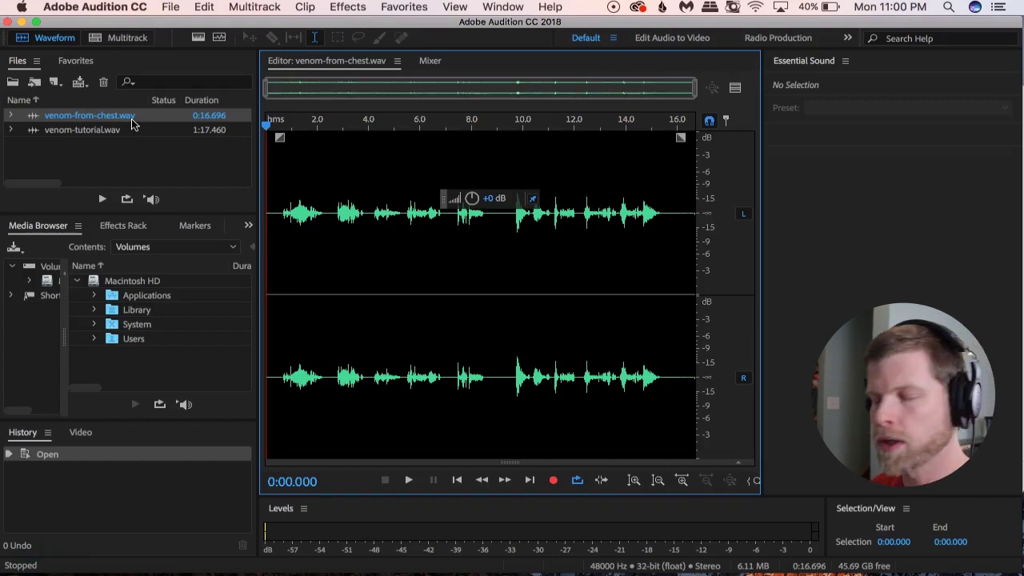
left_click(278, 125)
key("space")
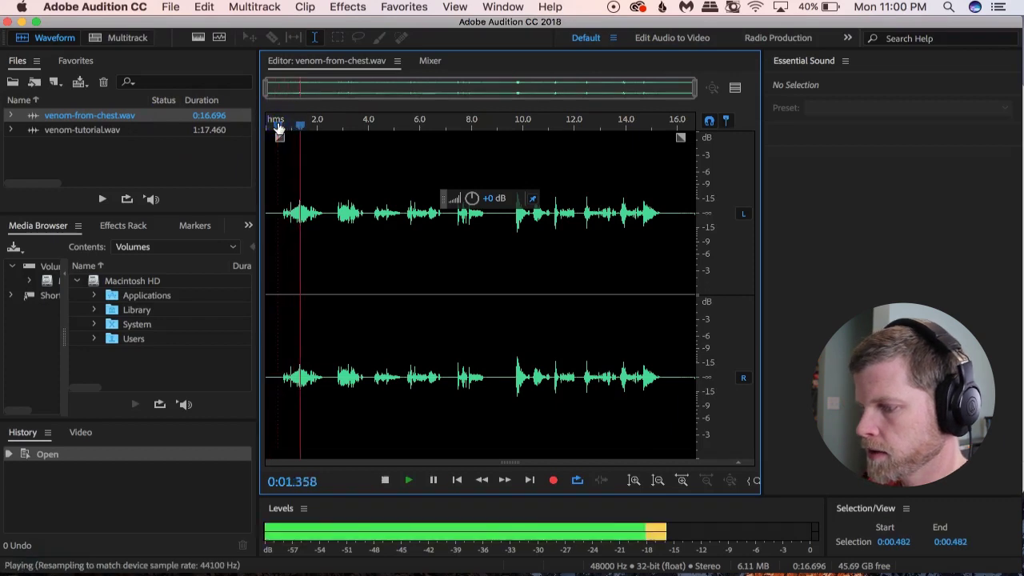
key("XF86AudioLowerVolume")
key("XF86AudioLowerVolume")
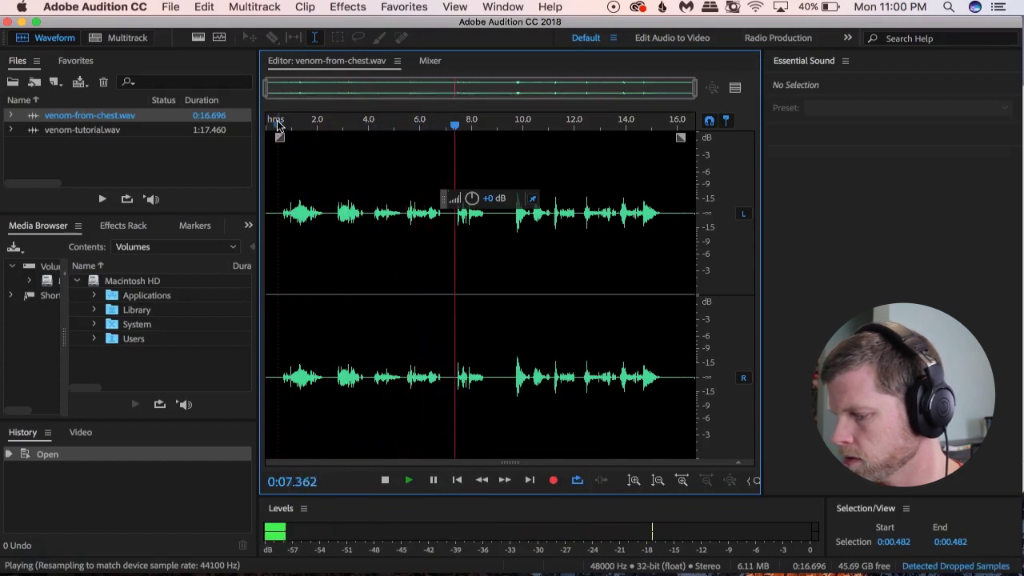
key("space")
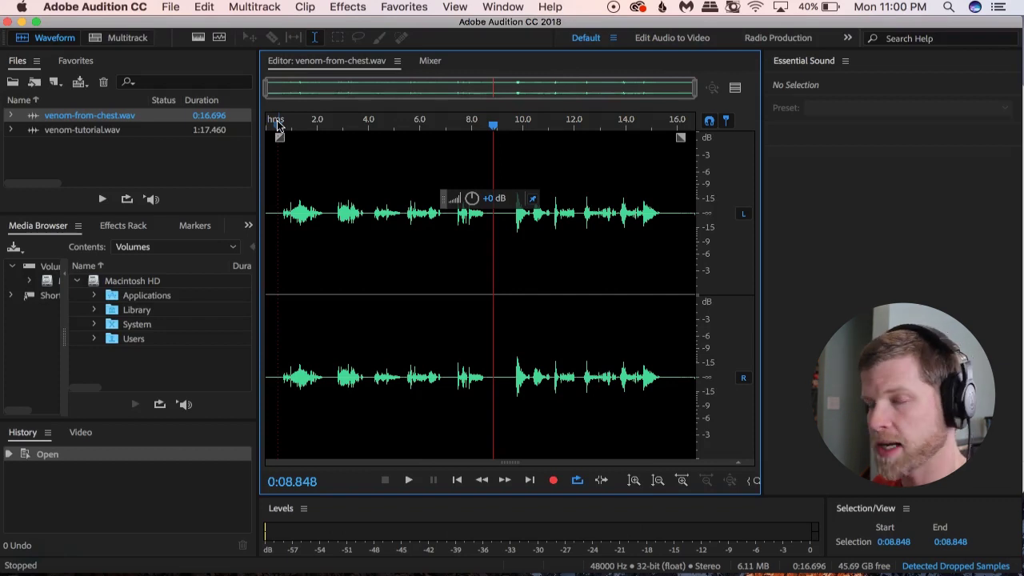
Open venom-tutorial.wav in the editor and listen to its opening lines from about 3.6 seconds
double_click(108, 133)
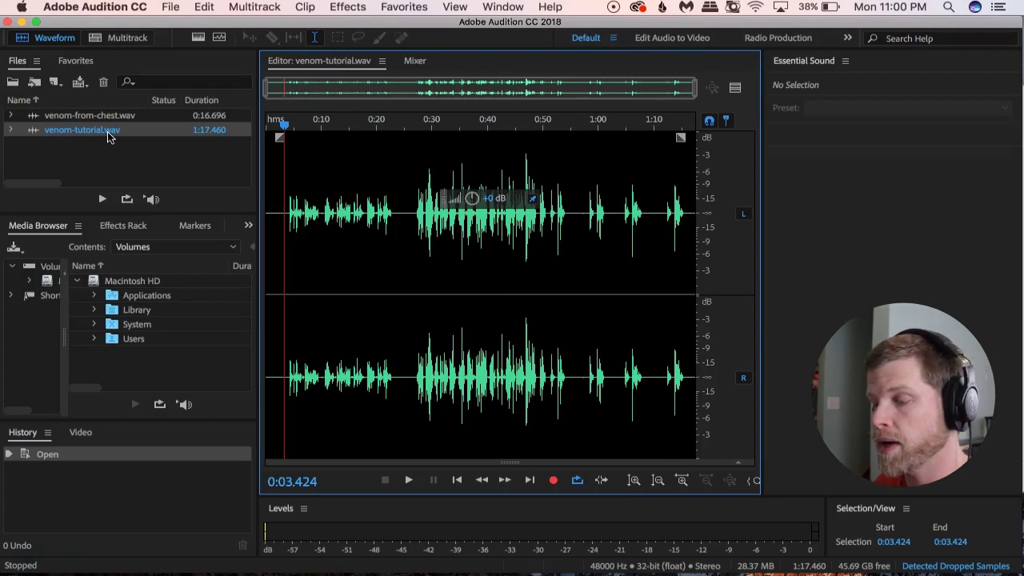
left_click(286, 128)
key("space")
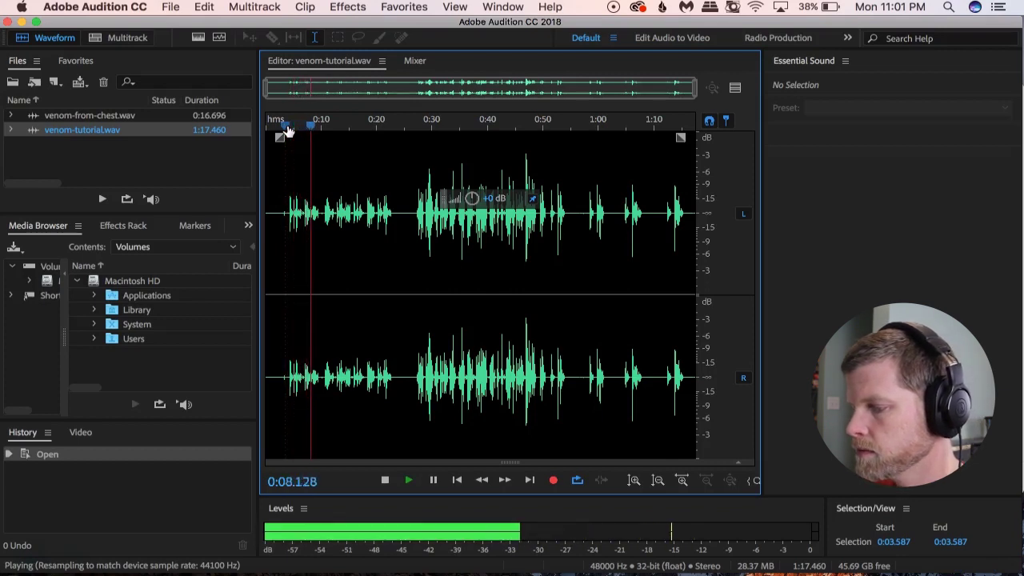
key("space")
Listen to the loud section of the tutorial recording from about 0:46
left_click(469, 100)
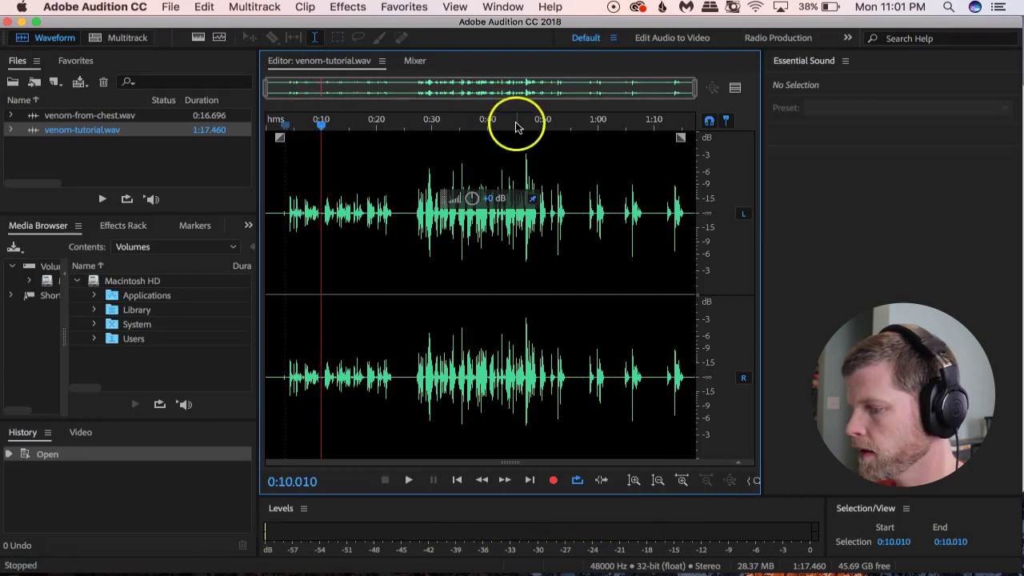
left_click(520, 125)
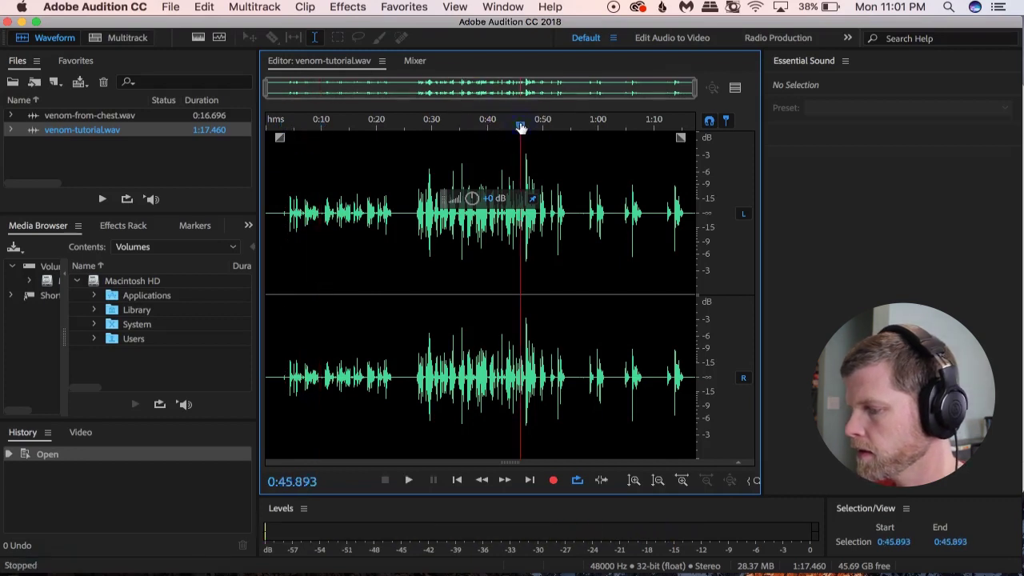
key("space")
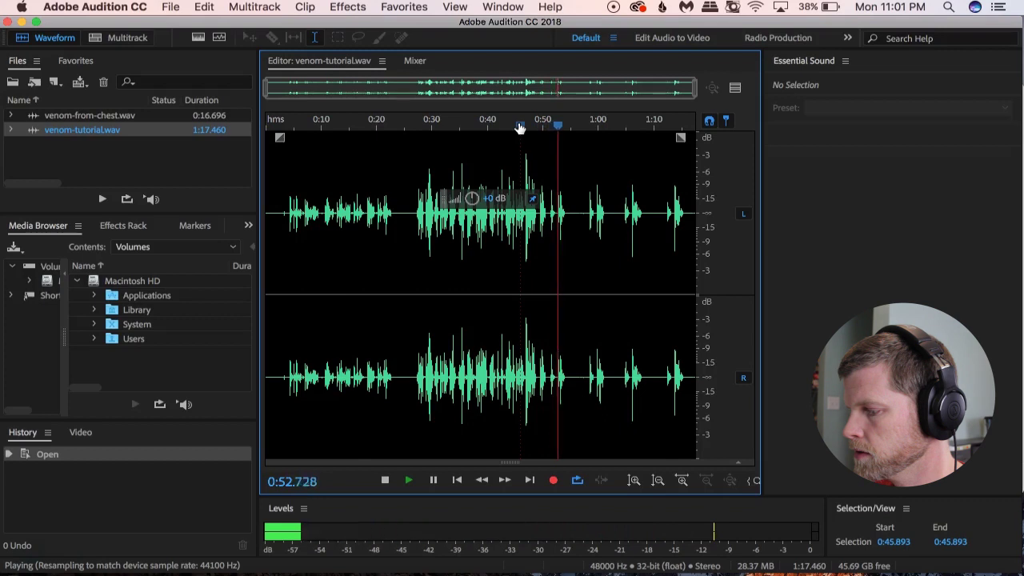
key("space")
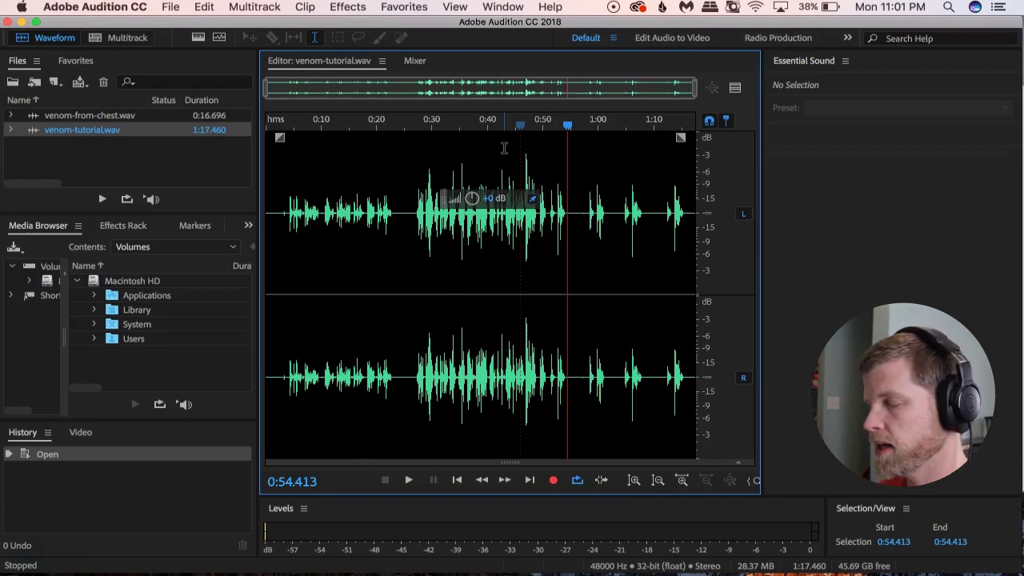
Play the tutorial recording's first phrase again from about 4.3 seconds
left_click(289, 135)
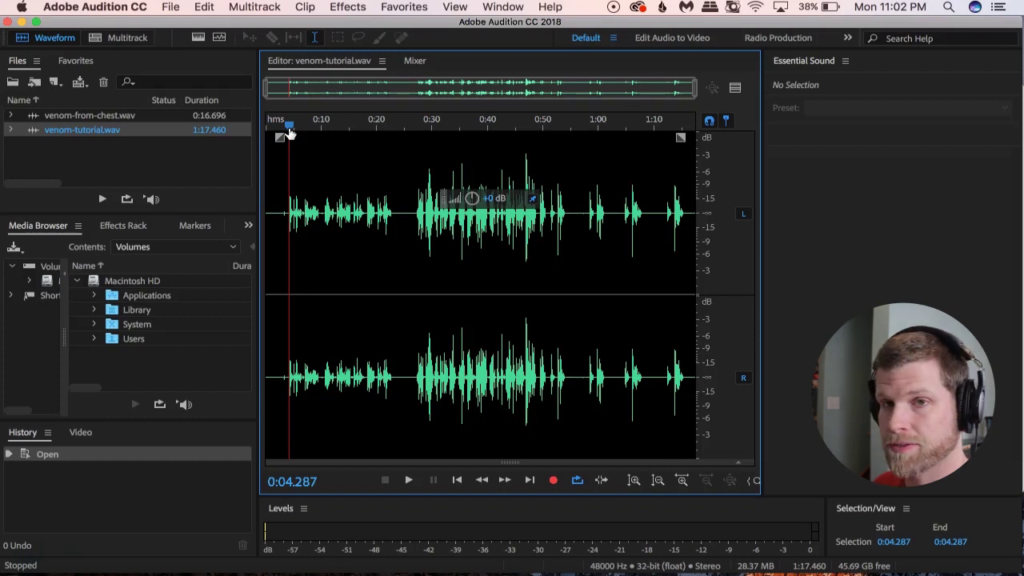
key("space")
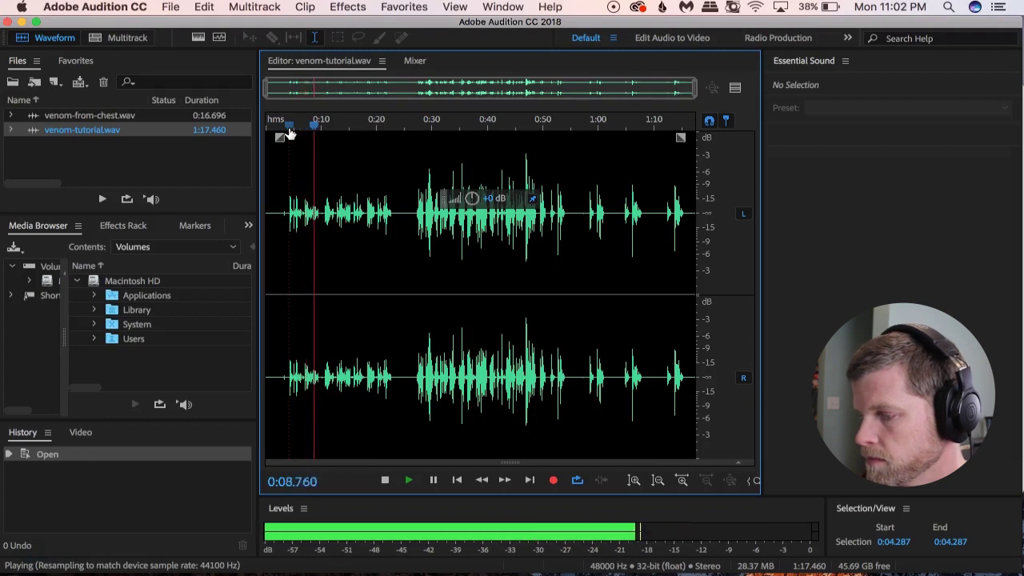
key("space")
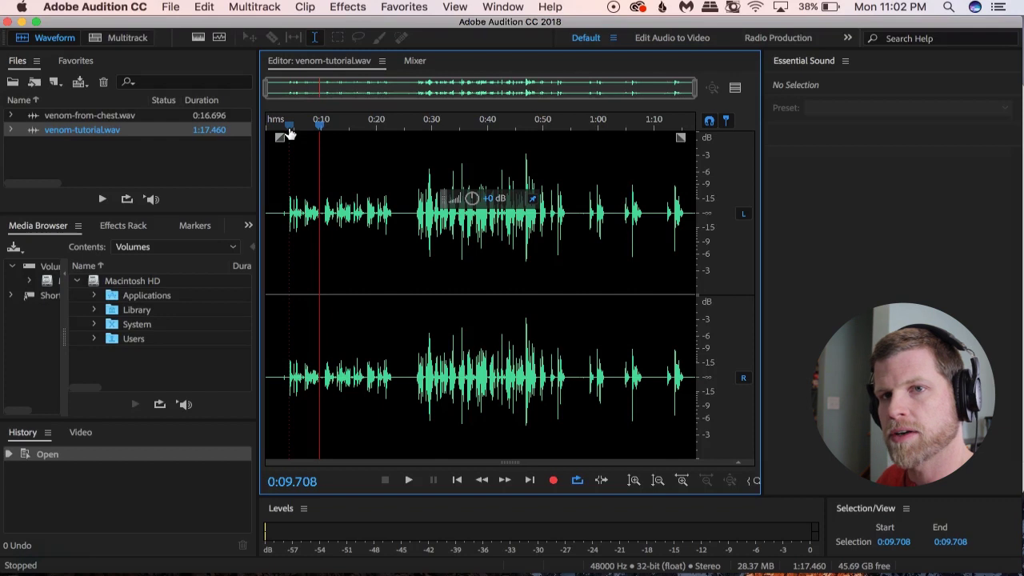
Save the tutorial recording as a new file named venom-tutorial-12-10.wav
left_click(449, 257)
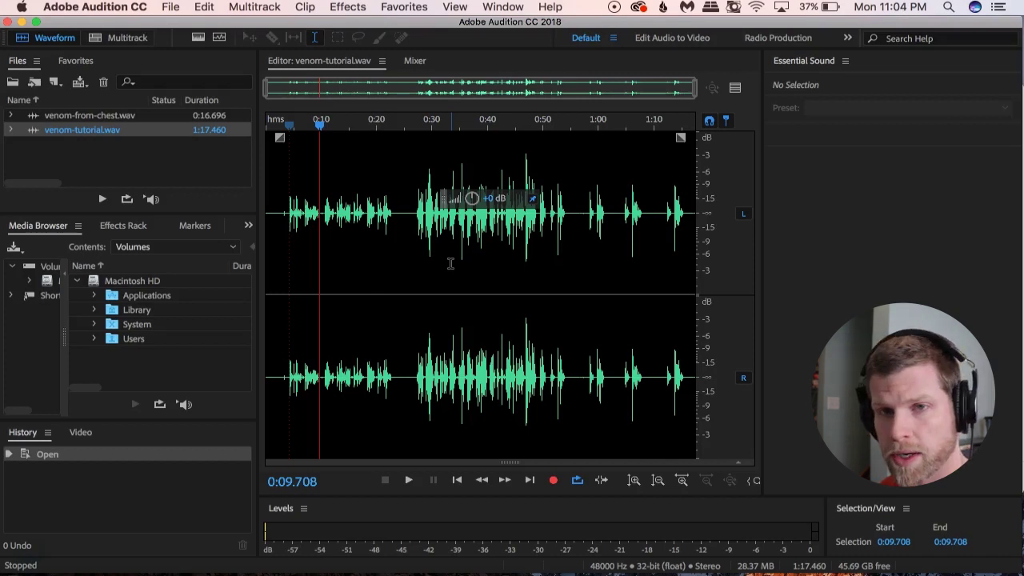
left_click(170, 7)
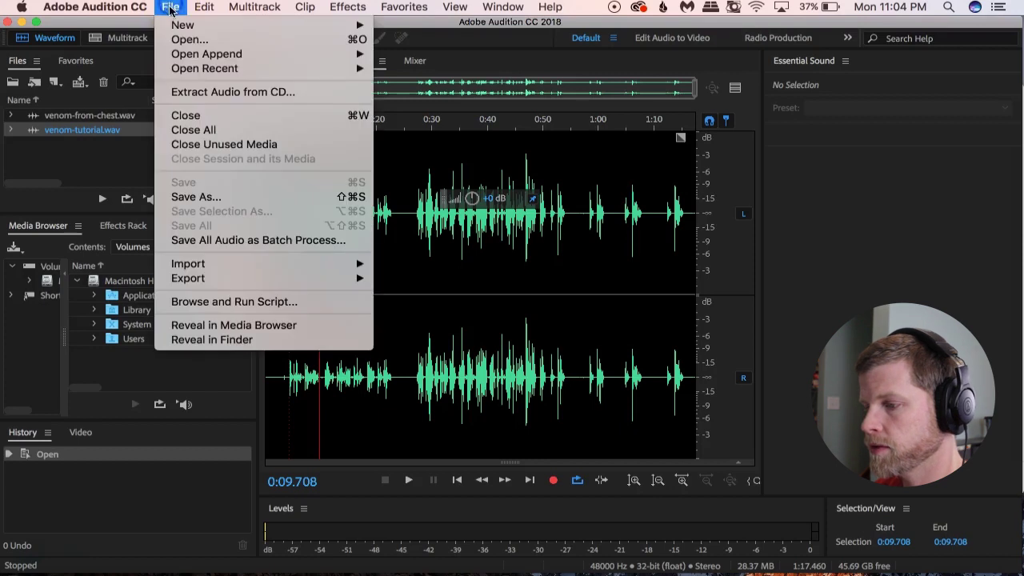
left_click(185, 197)
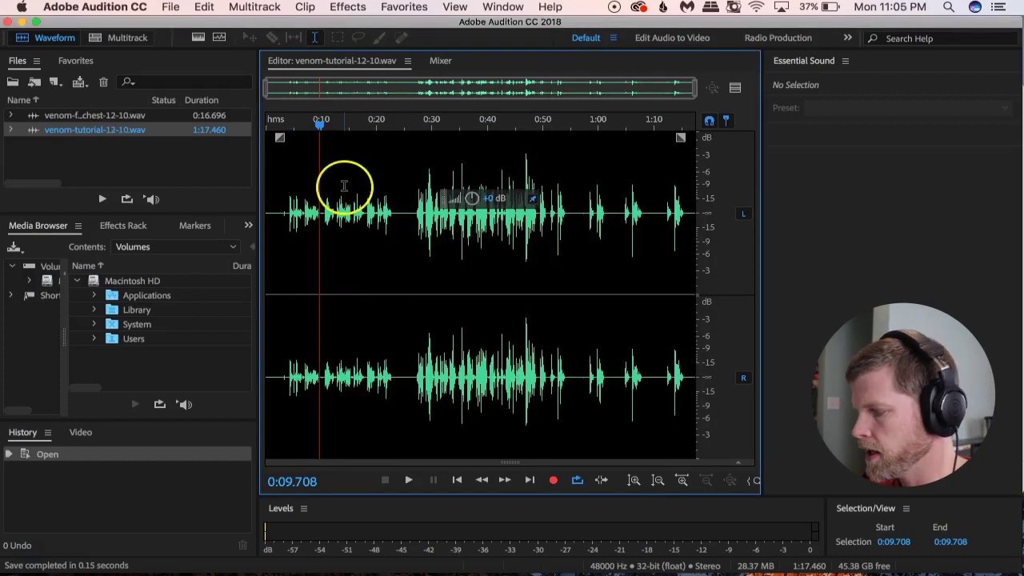
Open the Parametric Equalizer effect for the tutorial recording, using the paremetric1 preset
left_click(348, 7)
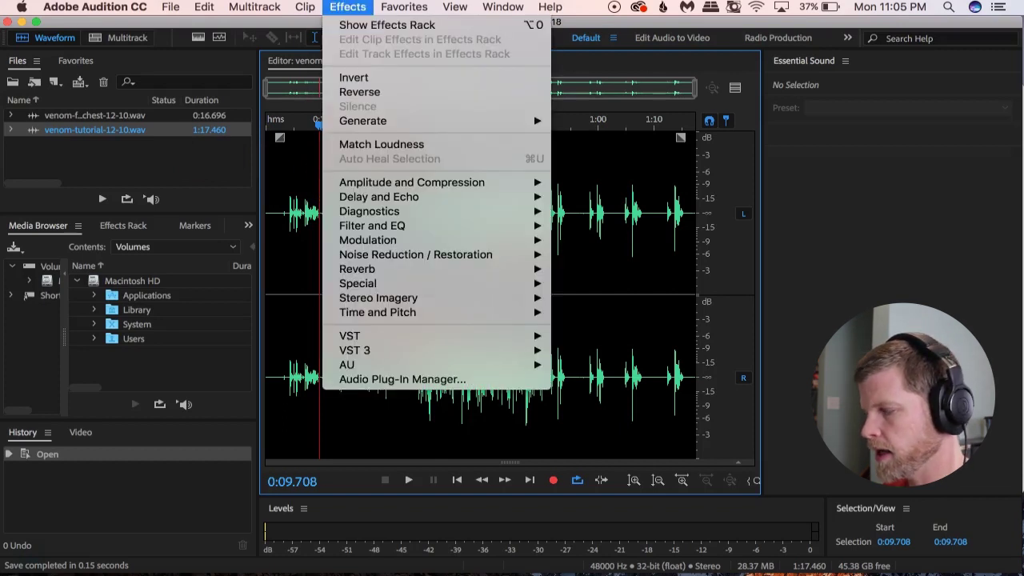
mouse_move(390, 239)
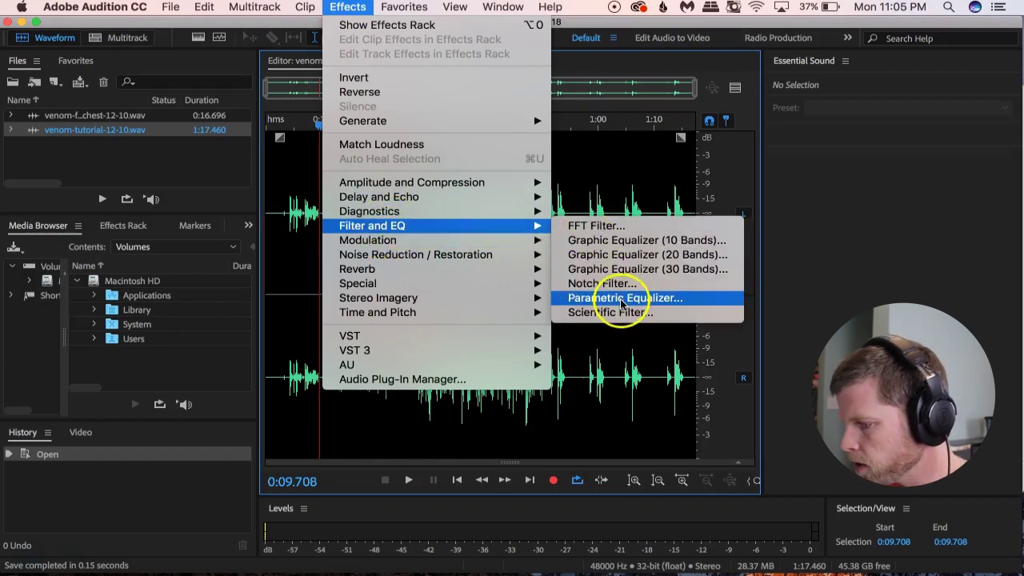
left_click(621, 299)
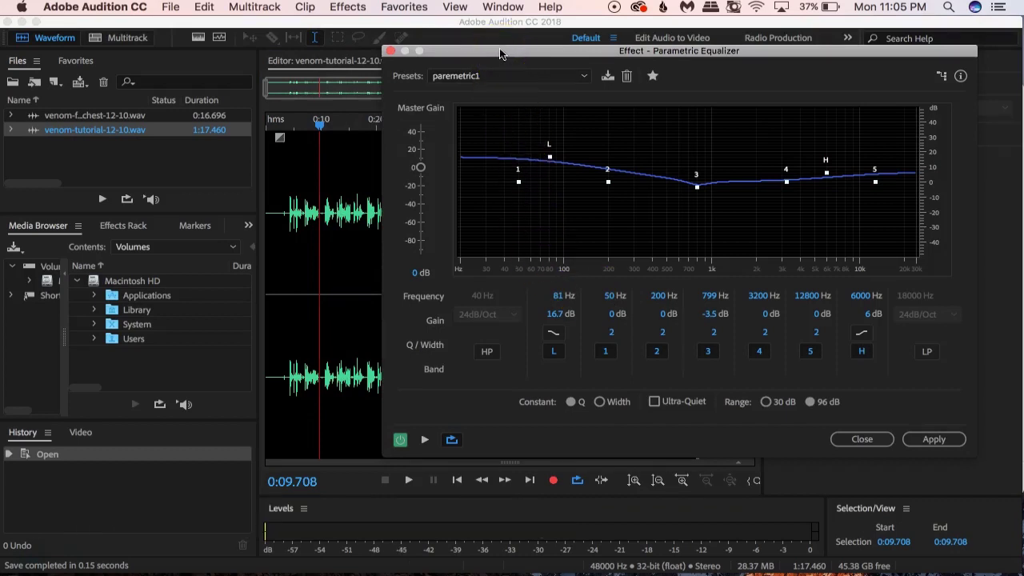
left_click_drag(500, 50, 466, 71)
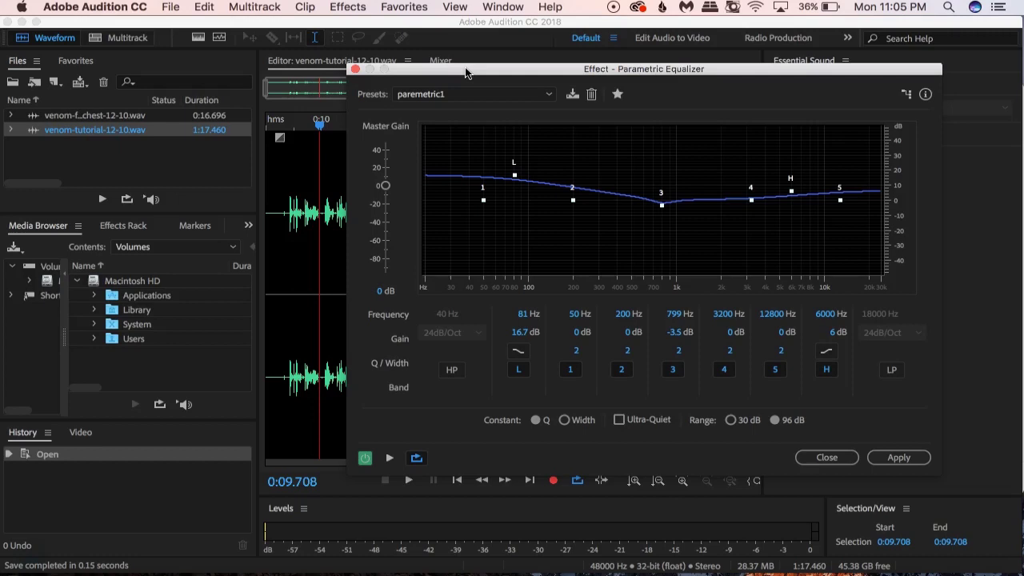
left_click(515, 175)
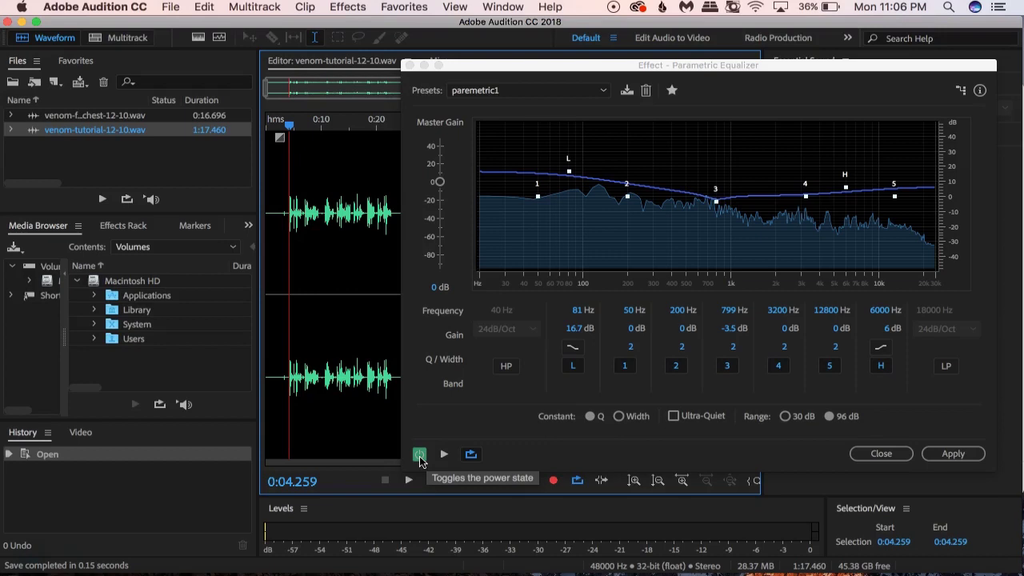
Preview the tutorial recording through the Parametric Equalizer, toggling the effect's power state to compare
left_click(444, 455)
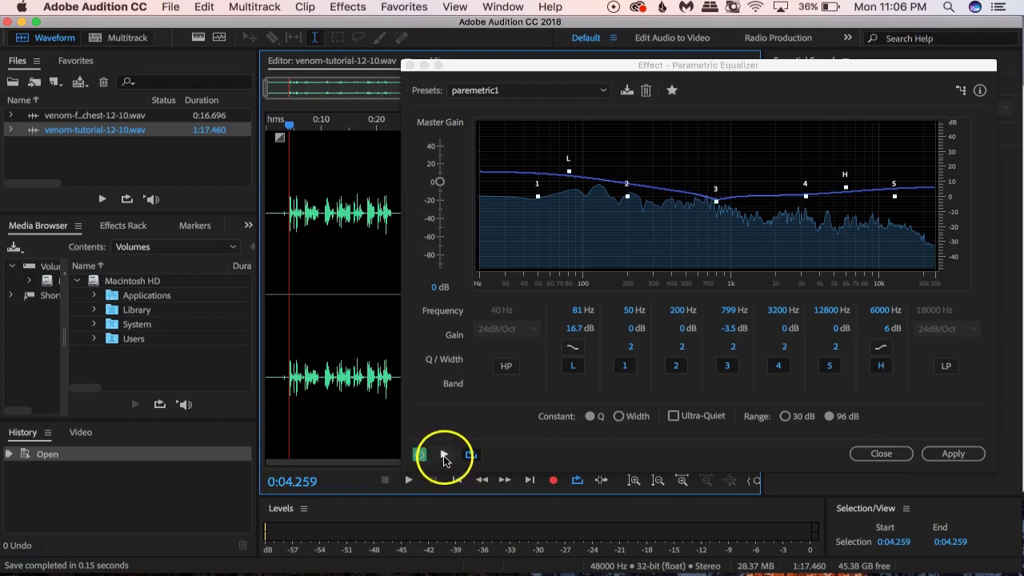
left_click(444, 455)
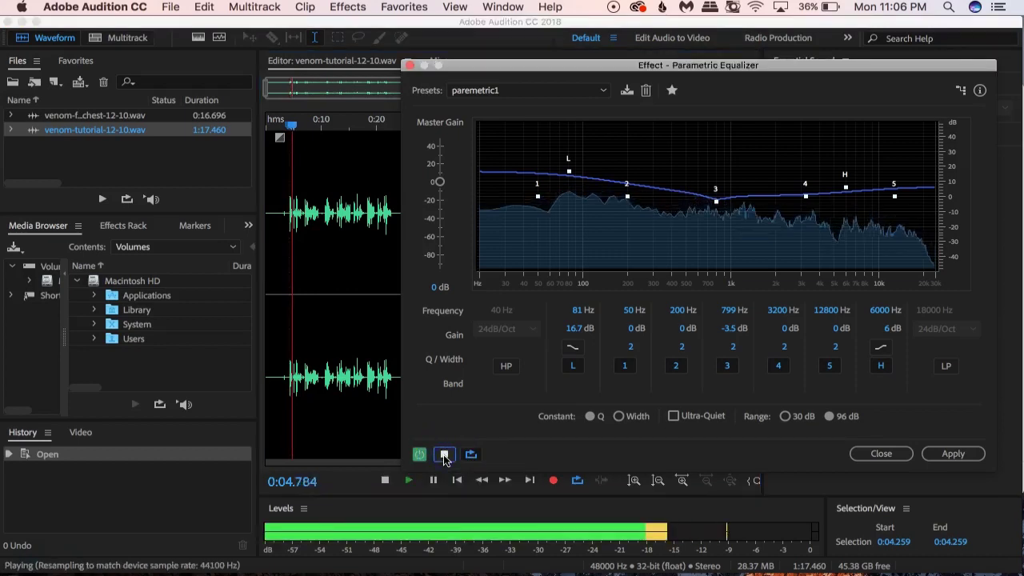
left_click(419, 455)
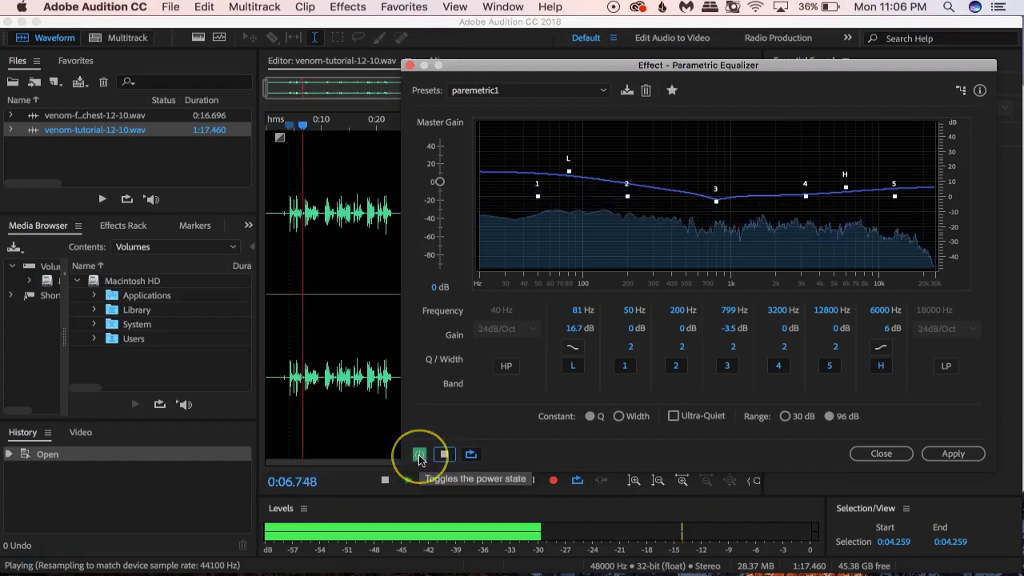
left_click(444, 455)
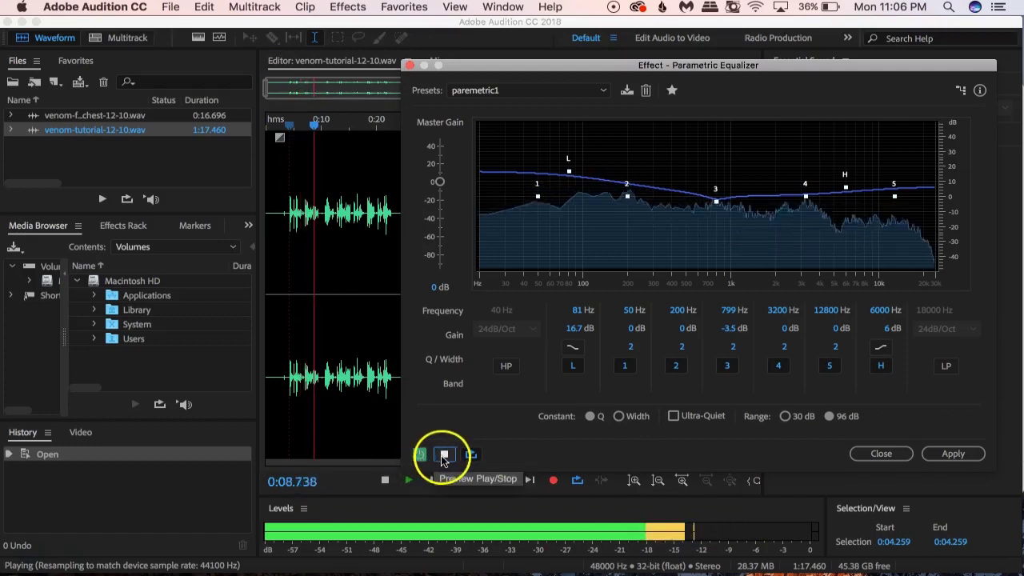
left_click(366, 167)
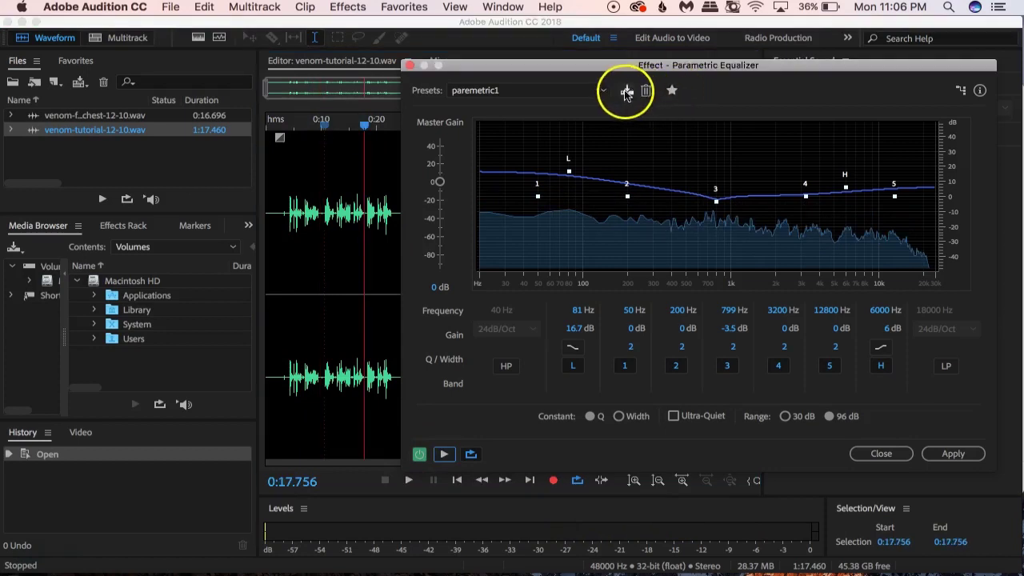
left_click_drag(614, 68, 573, 61)
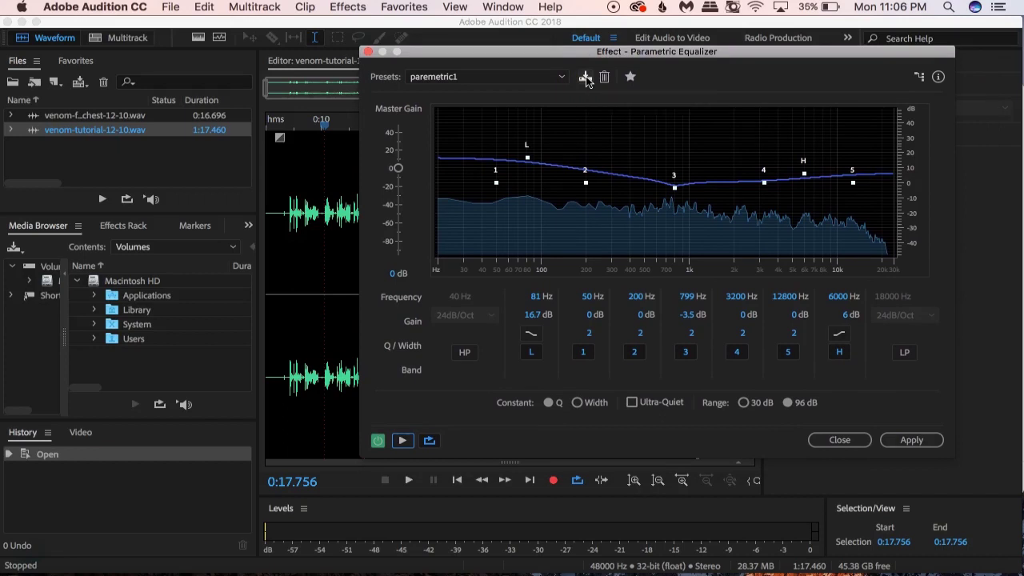
left_click(586, 77)
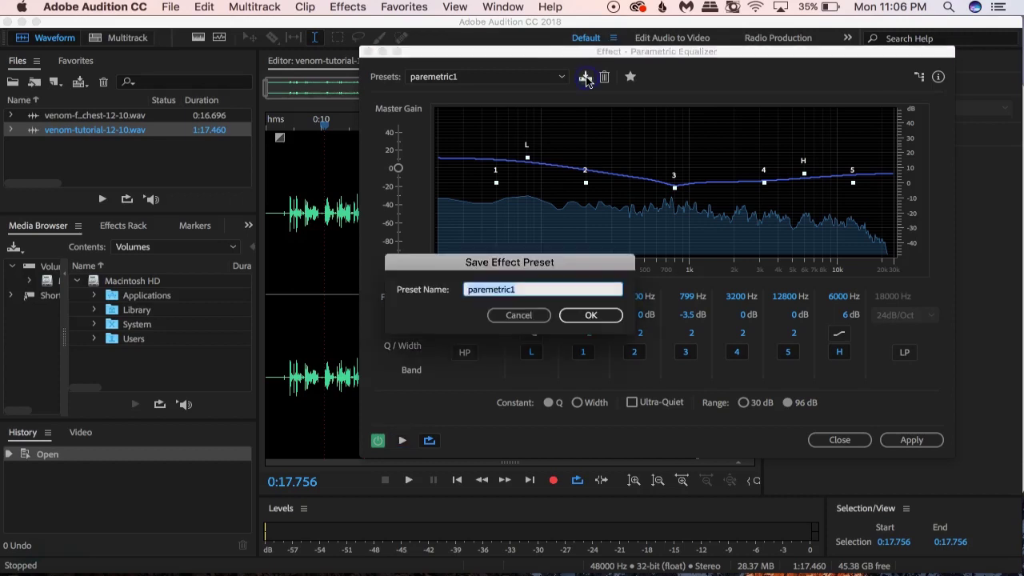
left_click_drag(537, 267, 400, 268)
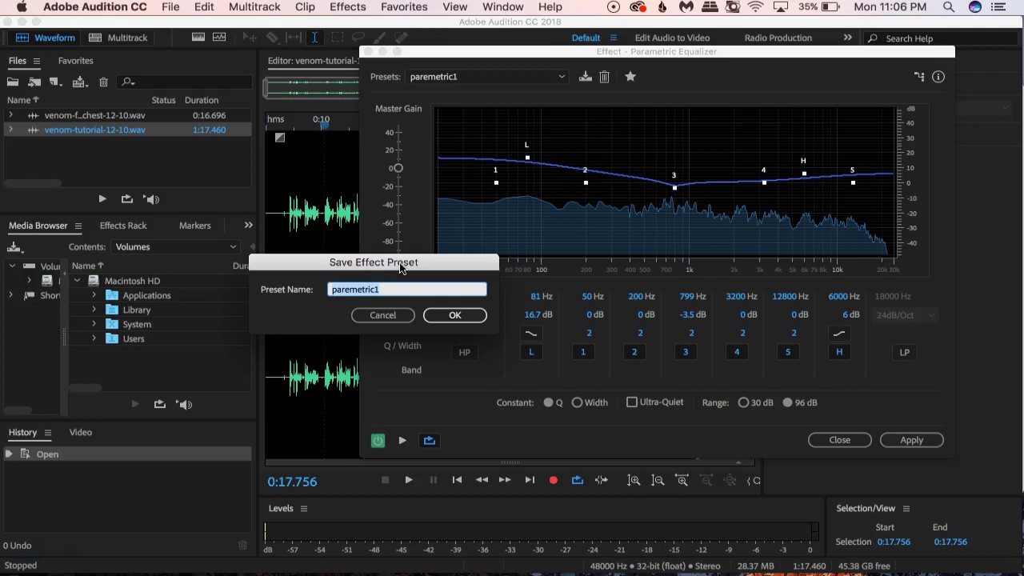
left_click(388, 316)
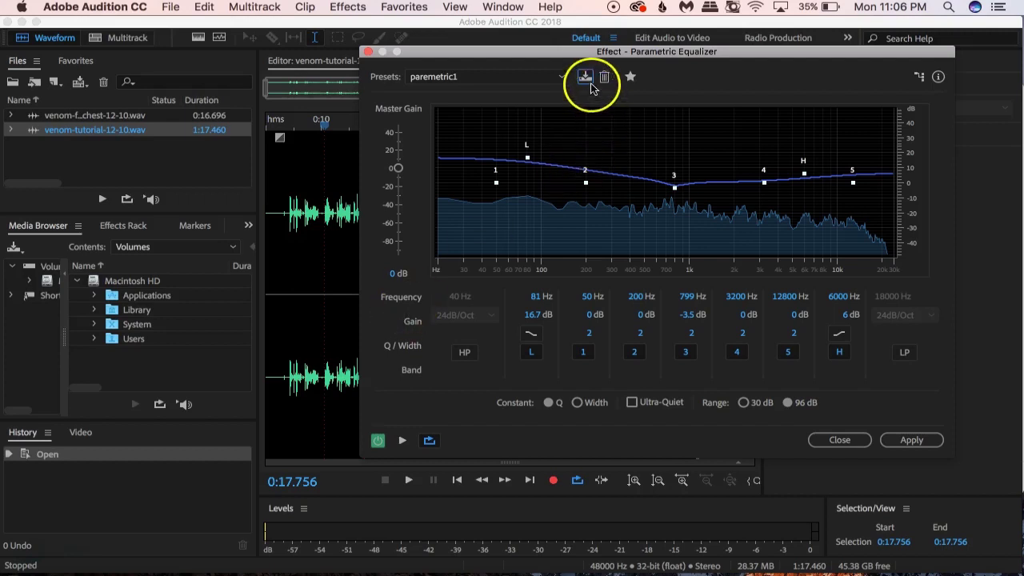
Apply the Parametric Equalizer with the paremetric1 preset to the whole tutorial recording
left_click(662, 54)
left_click(918, 444)
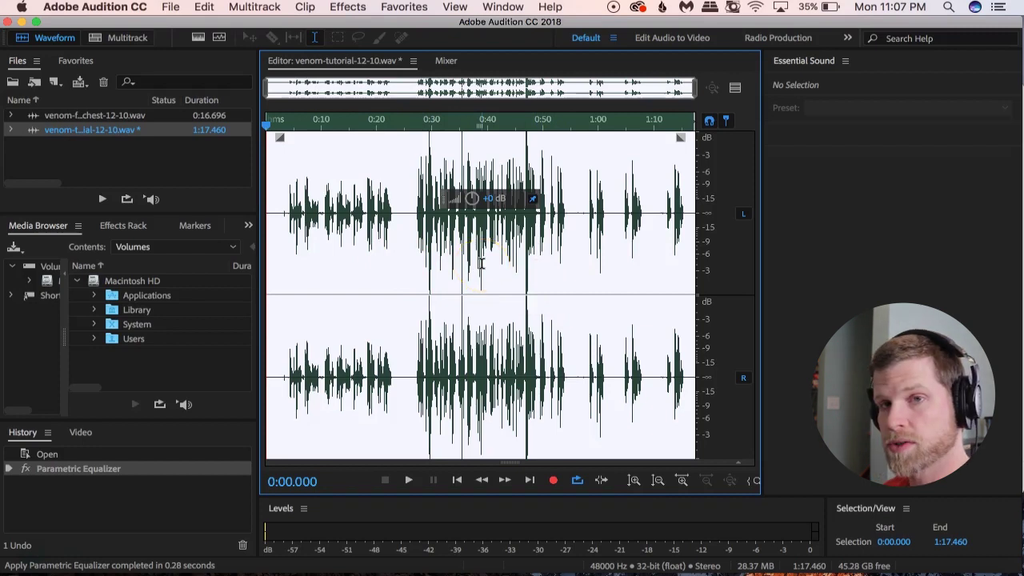
Apply a Single-band Compressor with preset matt2: threshold -13 dB, ratio 3.8:1, attack 62.2 ms, release 839.9 ms, output gain -1.4 dB
left_click(350, 8)
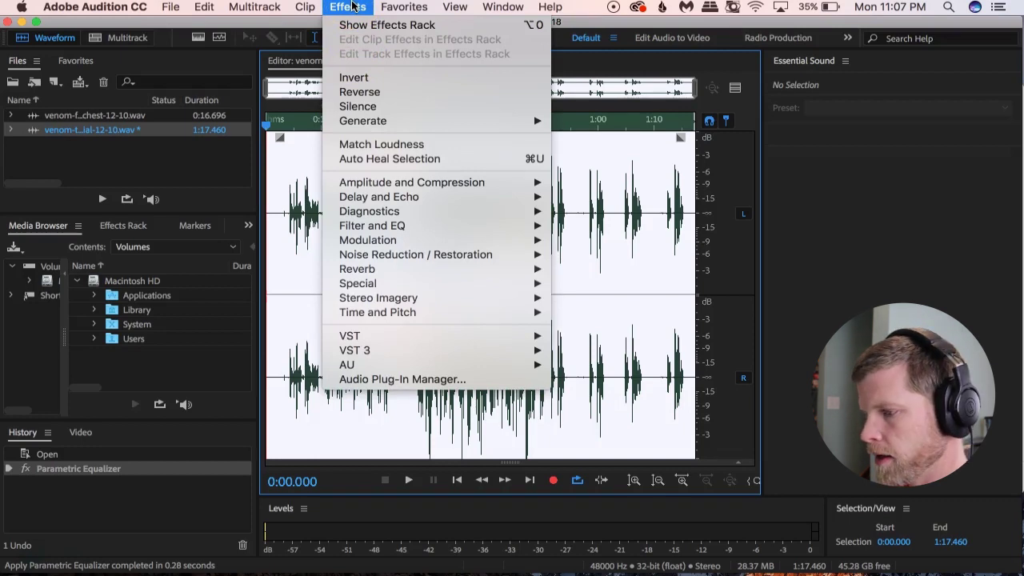
mouse_move(448, 182)
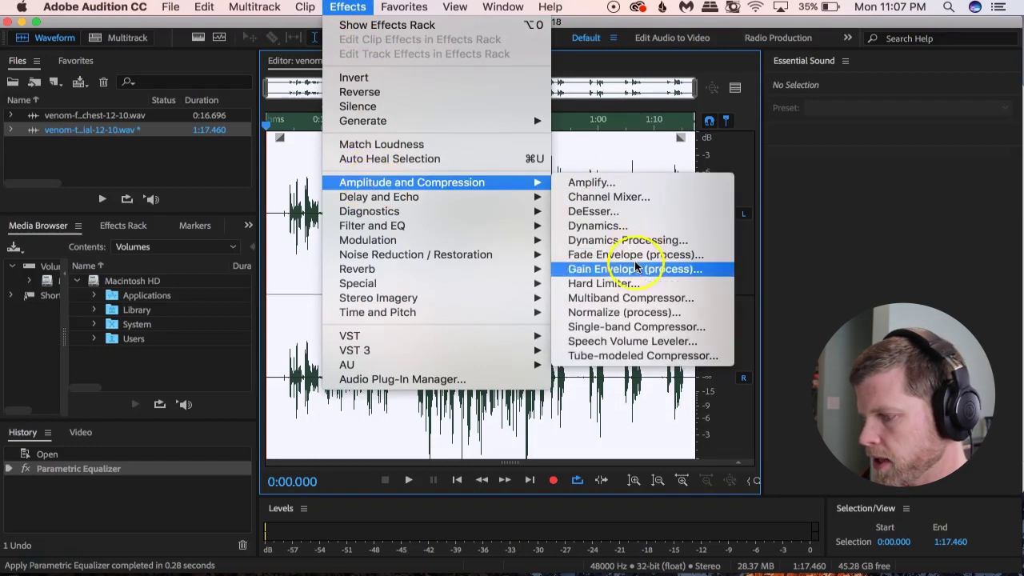
left_click(627, 327)
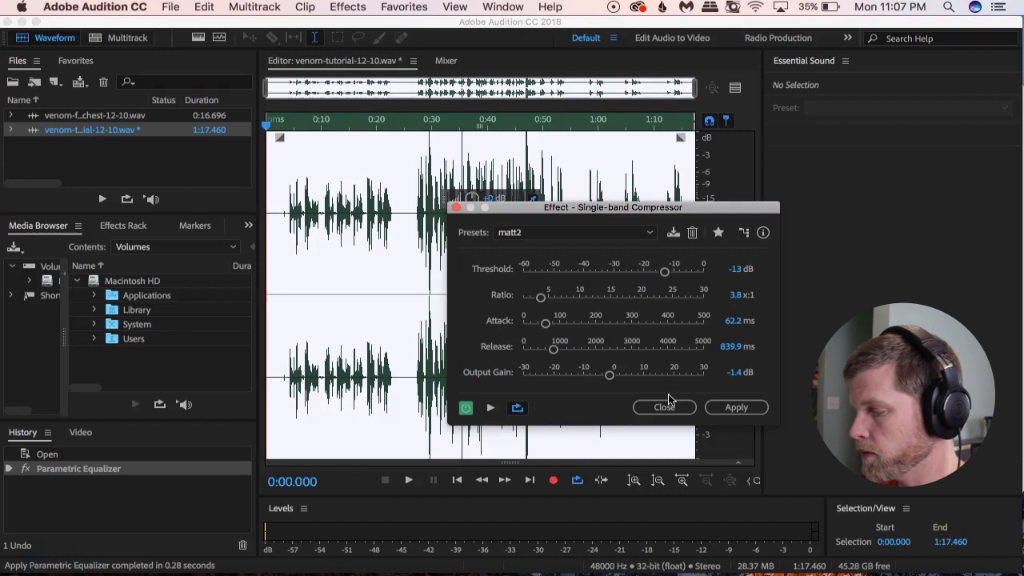
left_click(736, 407)
Apply Stretch and Pitch to the recording with preset venomB: iZotope Radius algorithm, stretch 100%, pitch shift -2.61 semitones
left_click(347, 6)
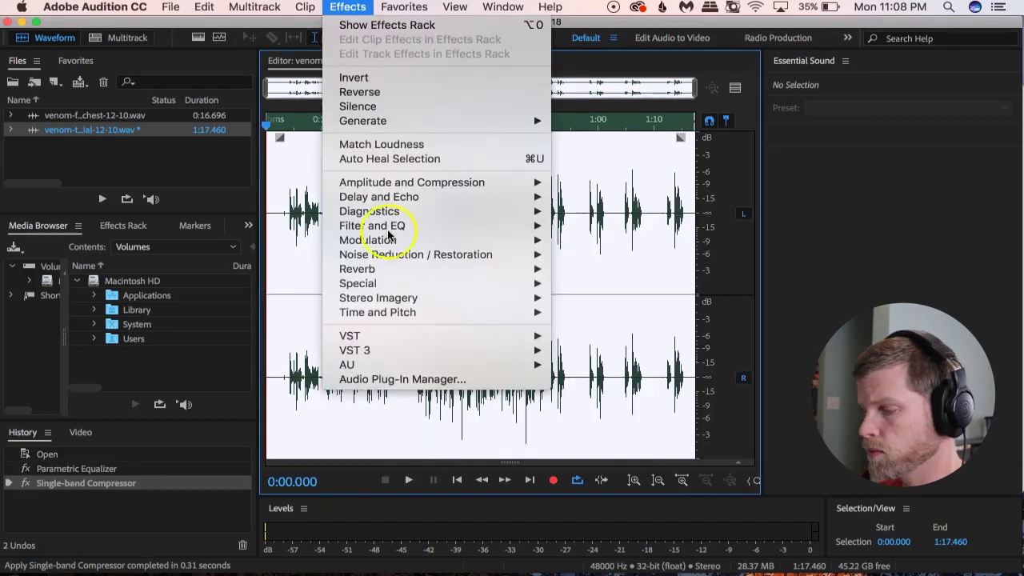
mouse_move(392, 314)
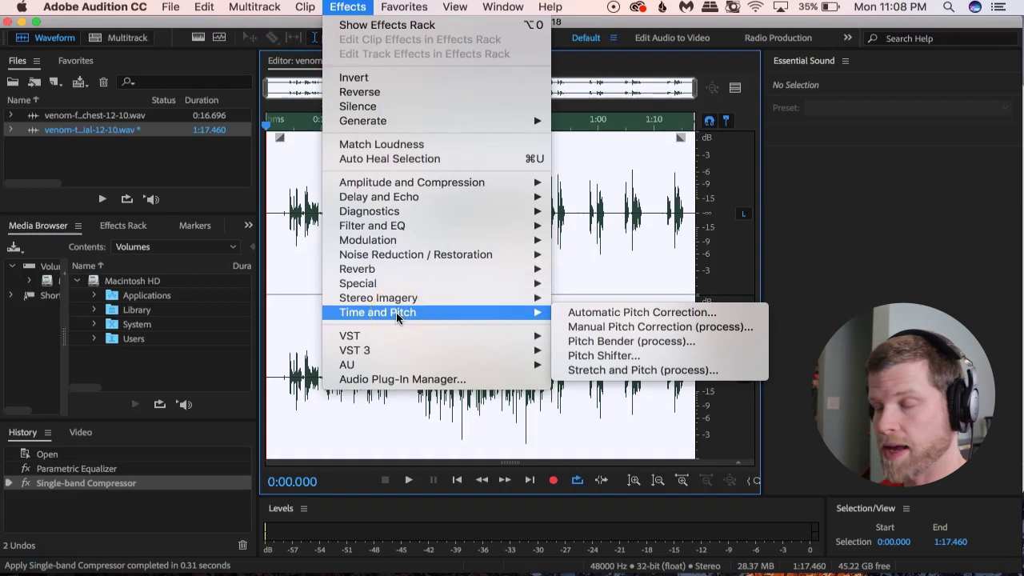
left_click(632, 371)
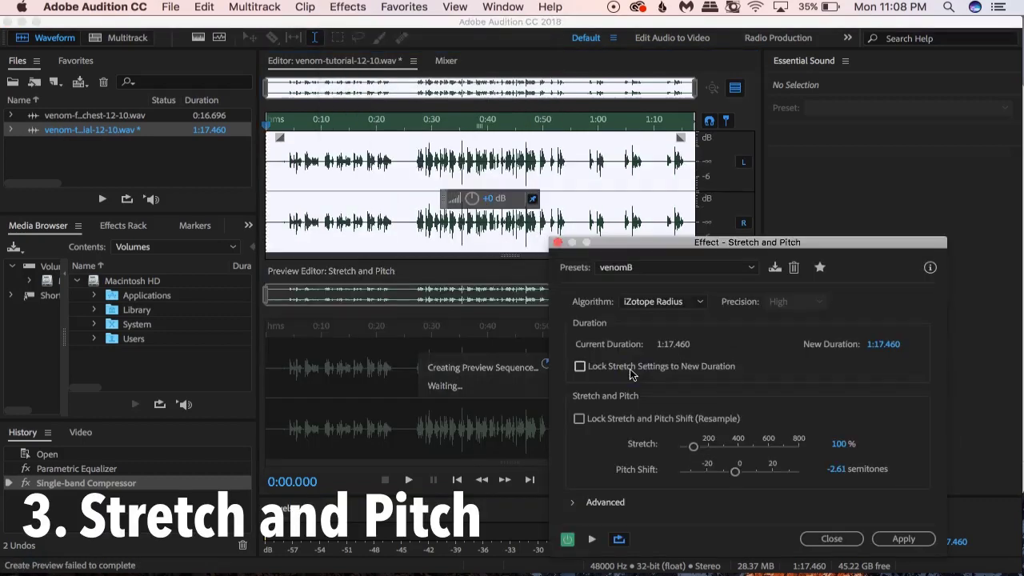
left_click_drag(631, 244, 648, 175)
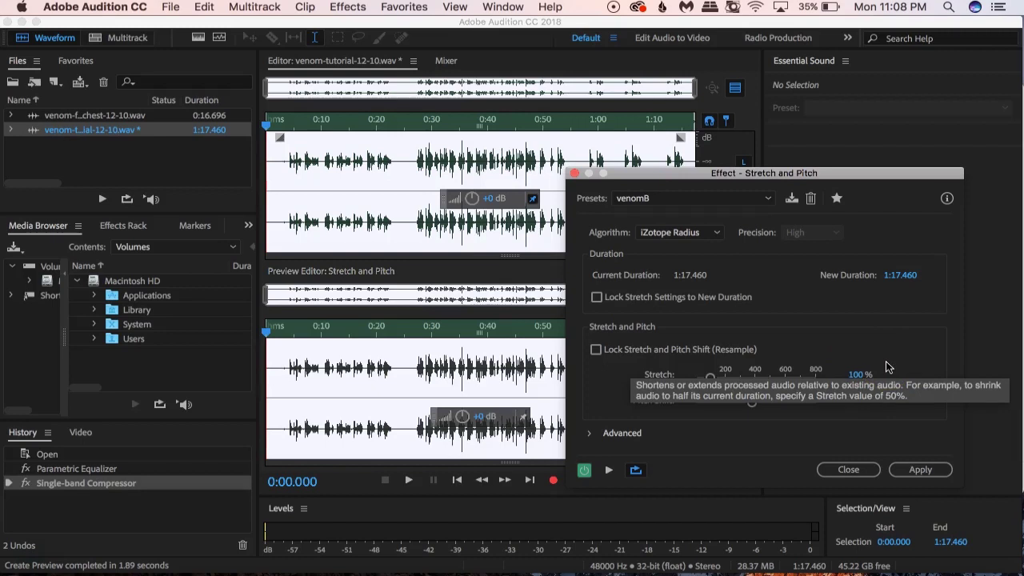
mouse_move(853, 400)
left_mouse_down()
mouse_move(823, 414)
mouse_move(806, 408)
mouse_move(848, 412)
left_mouse_up()
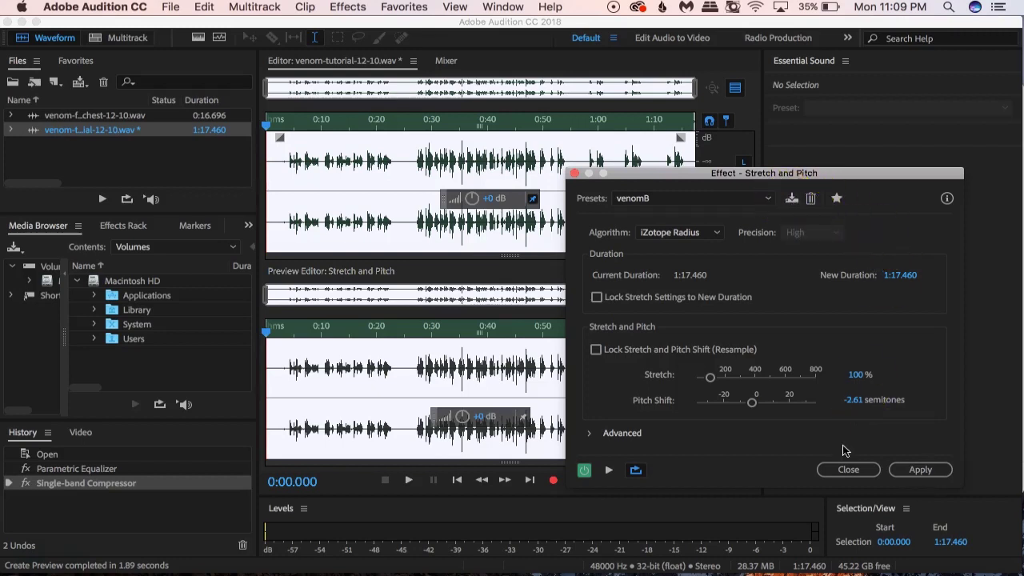
left_click(921, 469)
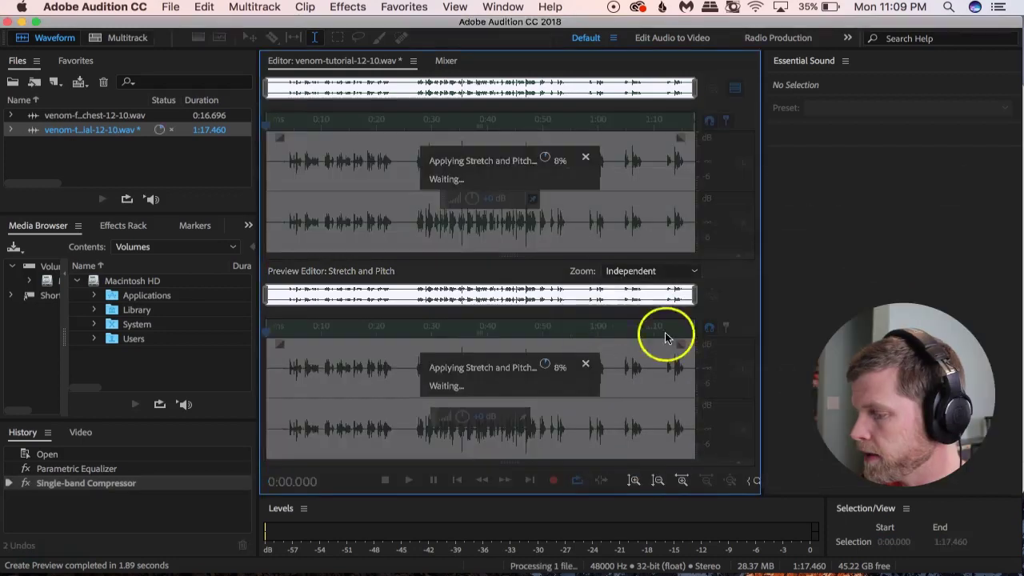
Play back the pitch-shifted recording from about 0:04 and again from about 0:44
left_click(289, 228)
key("space")
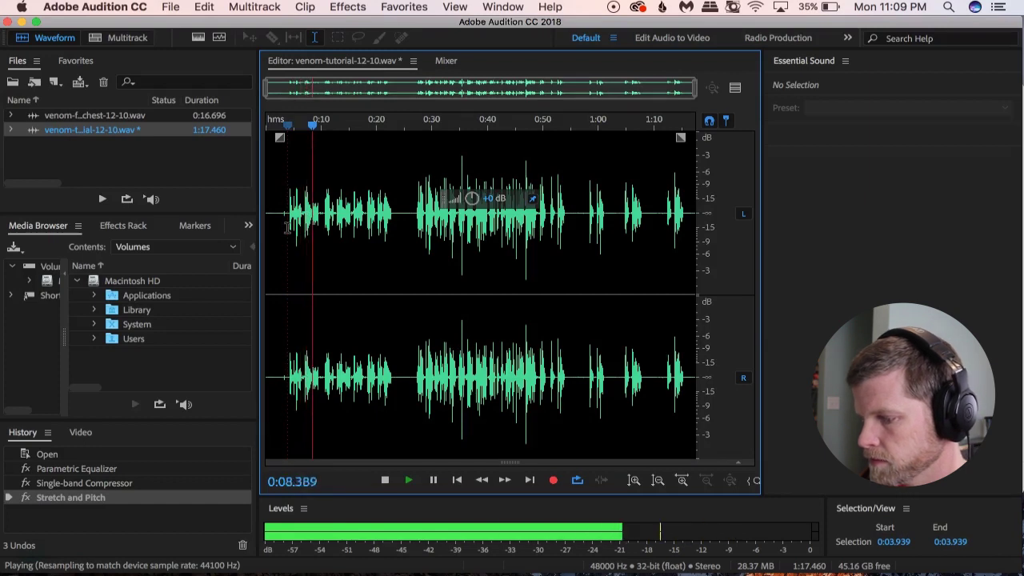
key("space")
left_click(491, 246)
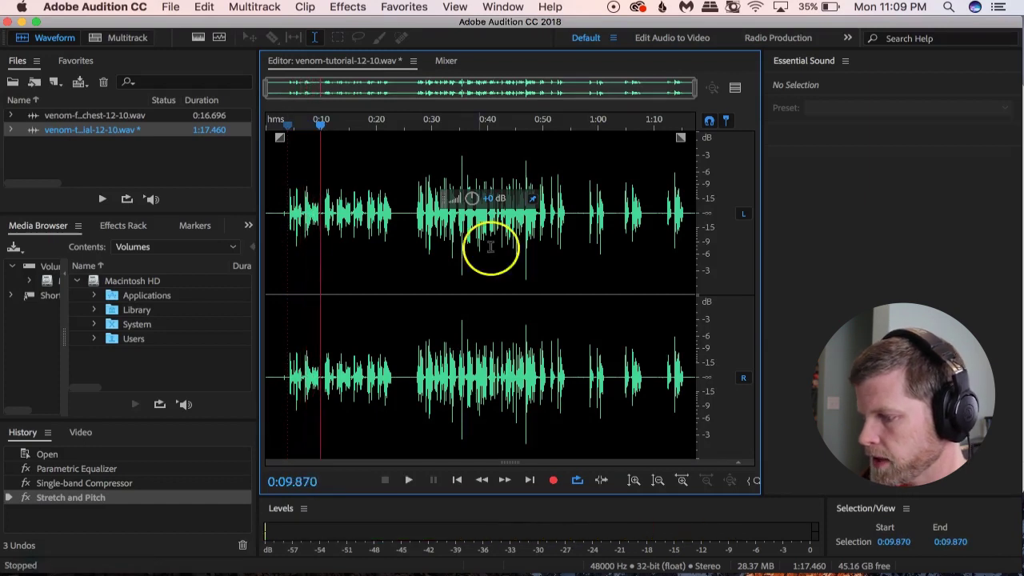
left_click(512, 232)
key("space")
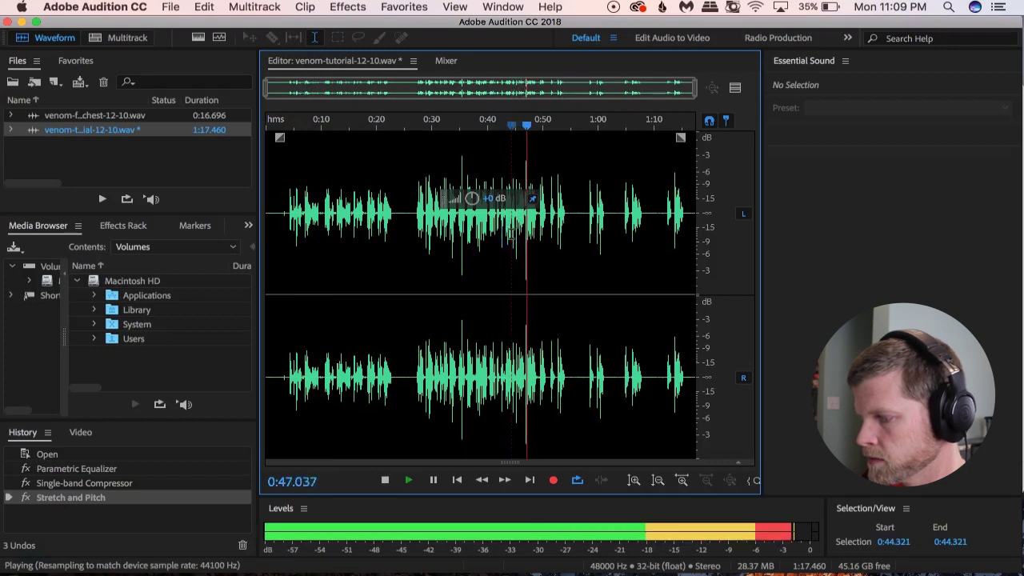
key("space")
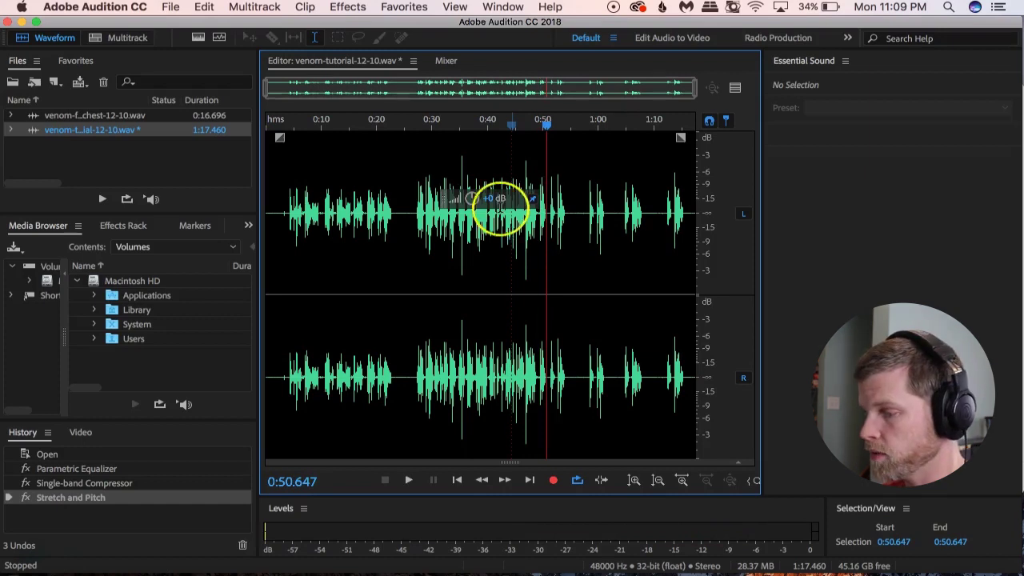
Open the FFT Filter effect for the recording, using the venom preset, and move its window clear of the desktop edge
left_click(399, 8)
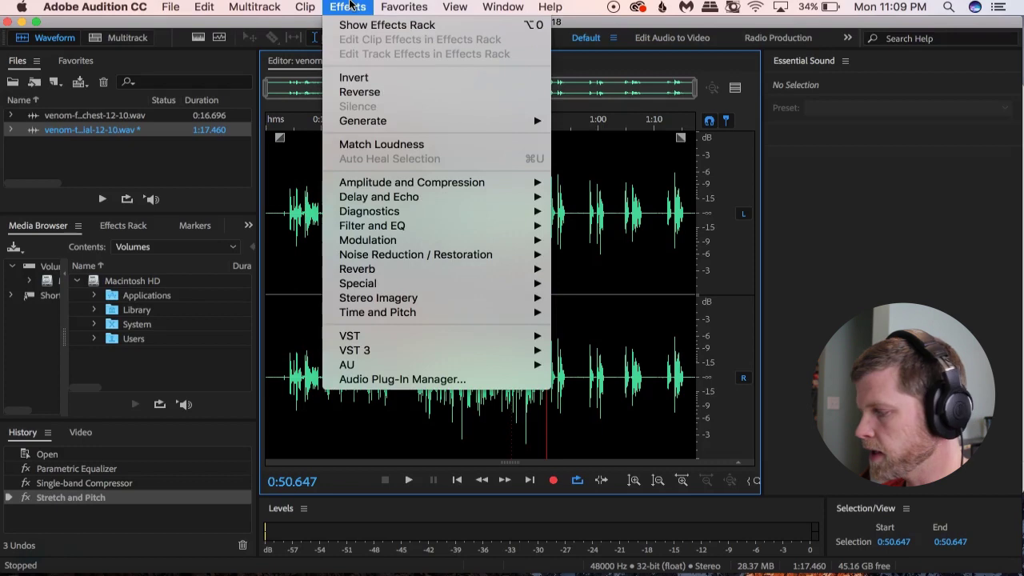
mouse_move(372, 244)
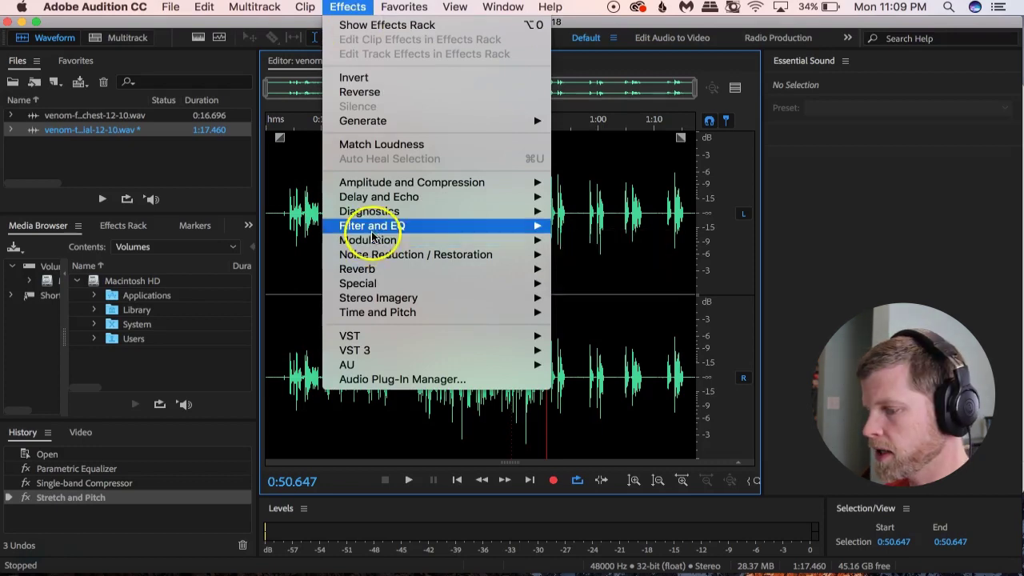
mouse_move(520, 224)
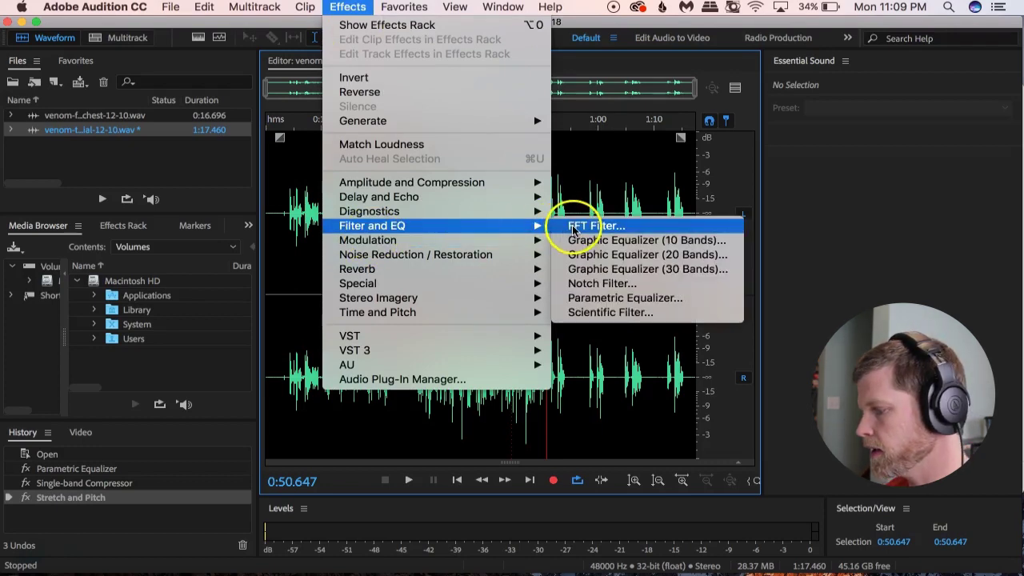
left_click(593, 227)
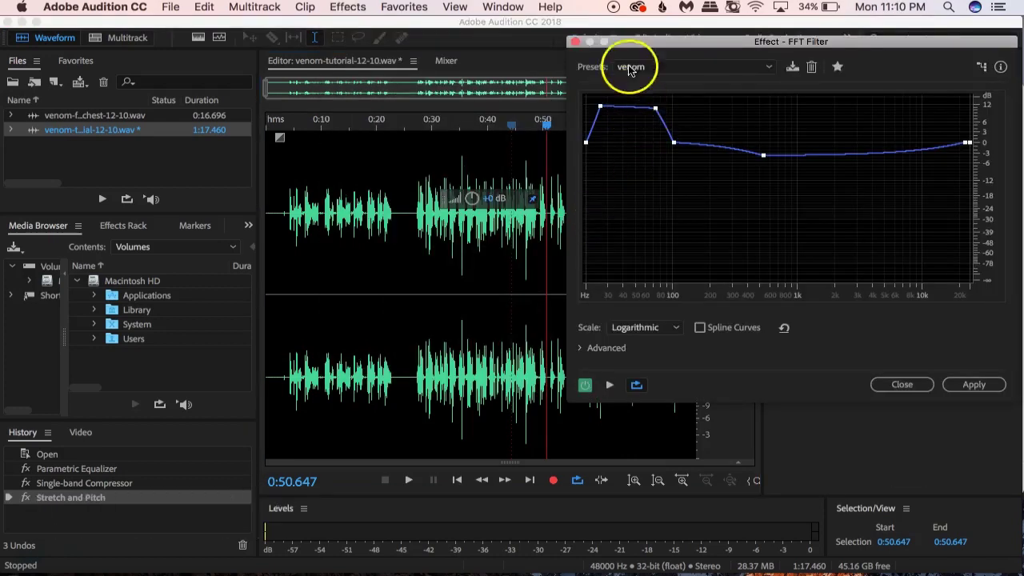
left_click_drag(632, 47, 602, 46)
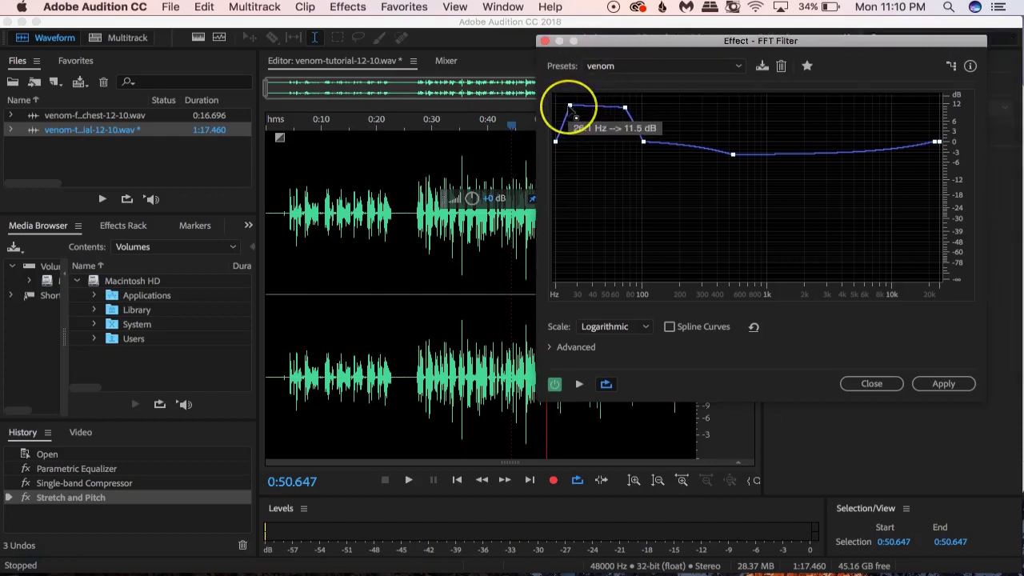
Starting from the FFT Filter's default preset, draw a curve boosting about 12 dB up to about 100 Hz, then falling to about 0 dB
left_click(623, 68)
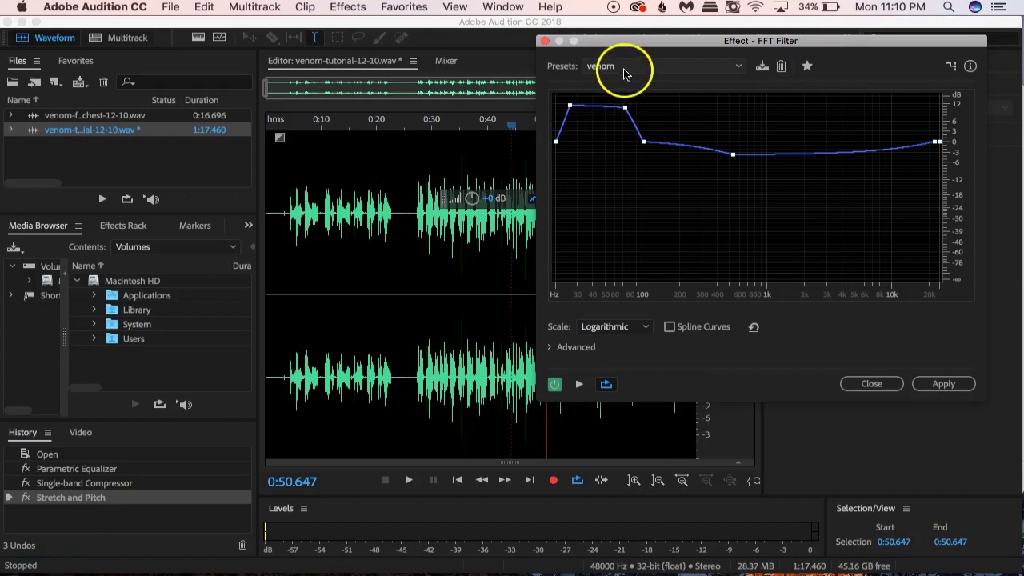
left_click(608, 57)
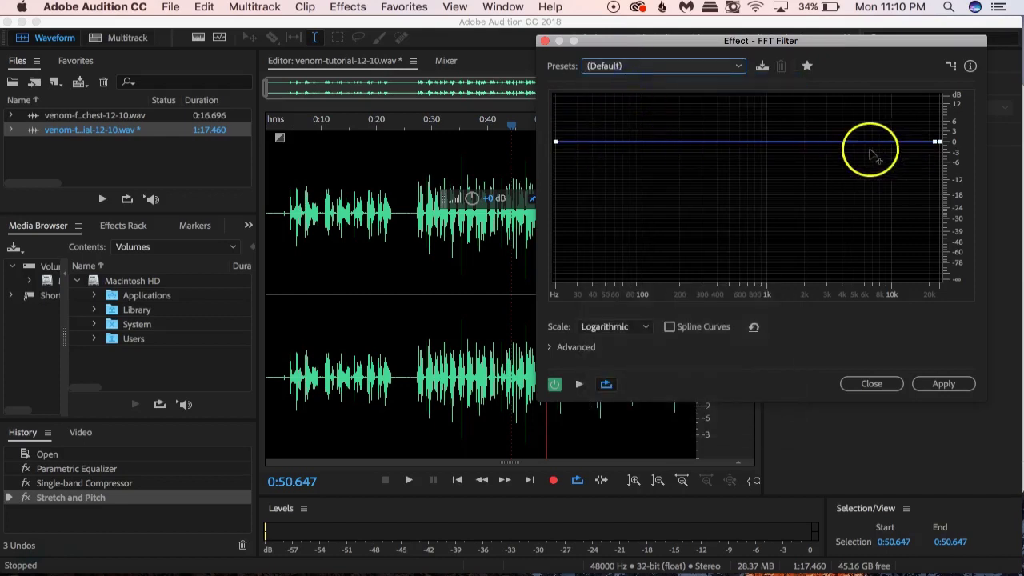
left_click(576, 142)
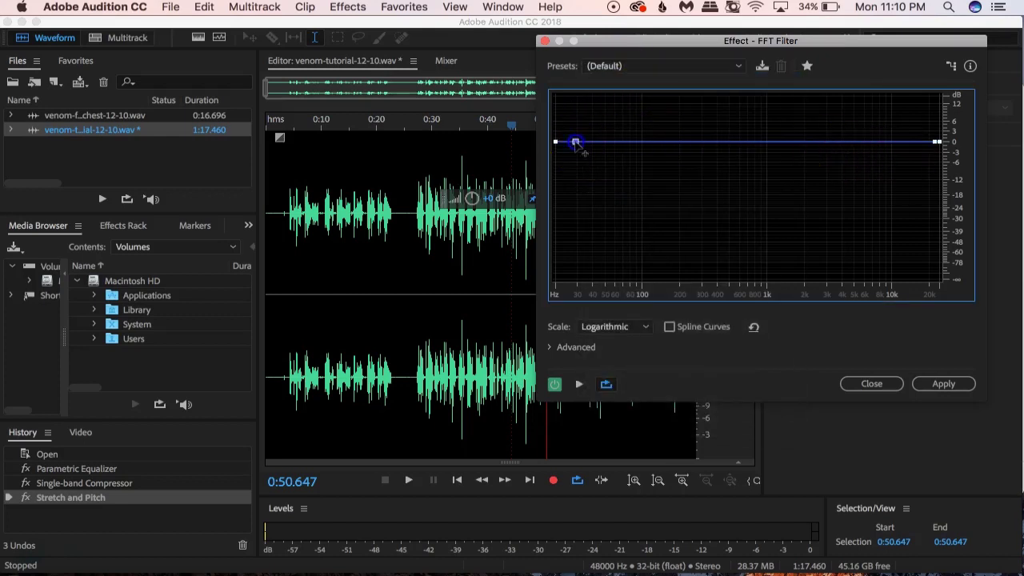
left_click_drag(576, 144, 576, 106)
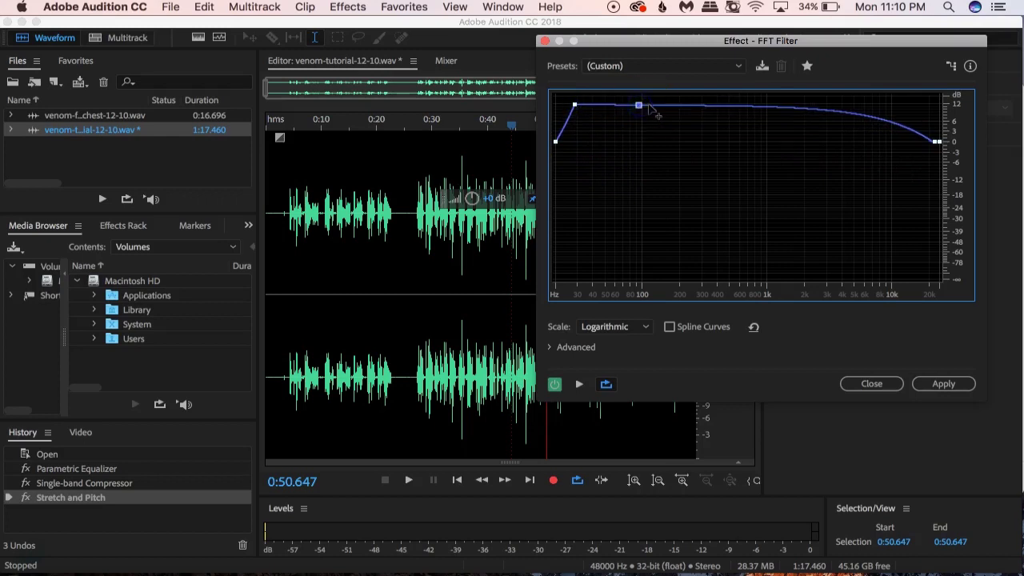
left_click_drag(653, 113, 648, 144)
left_click(761, 145)
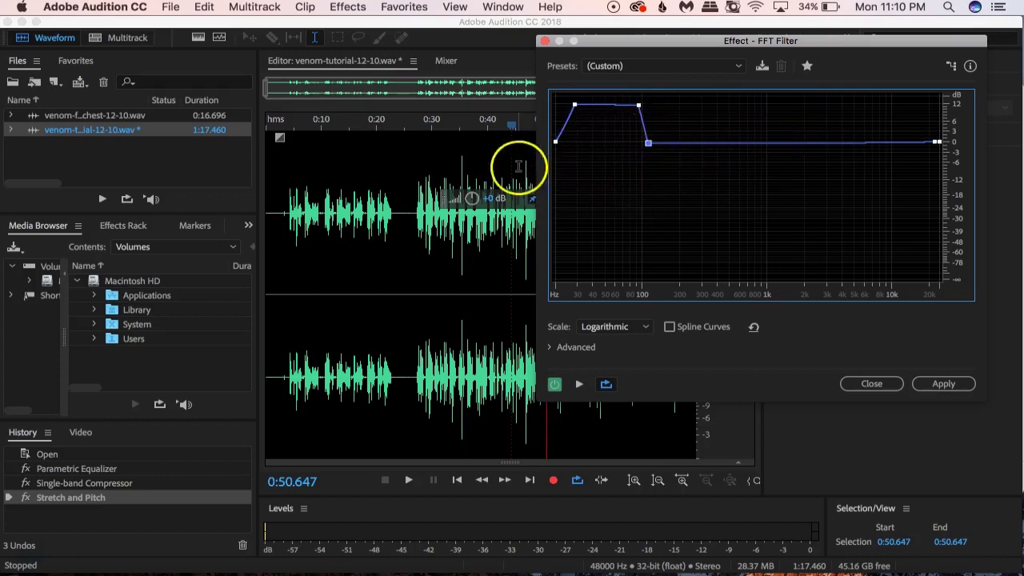
Load the venom preset in the FFT Filter and apply it to the whole recording
left_click(655, 66)
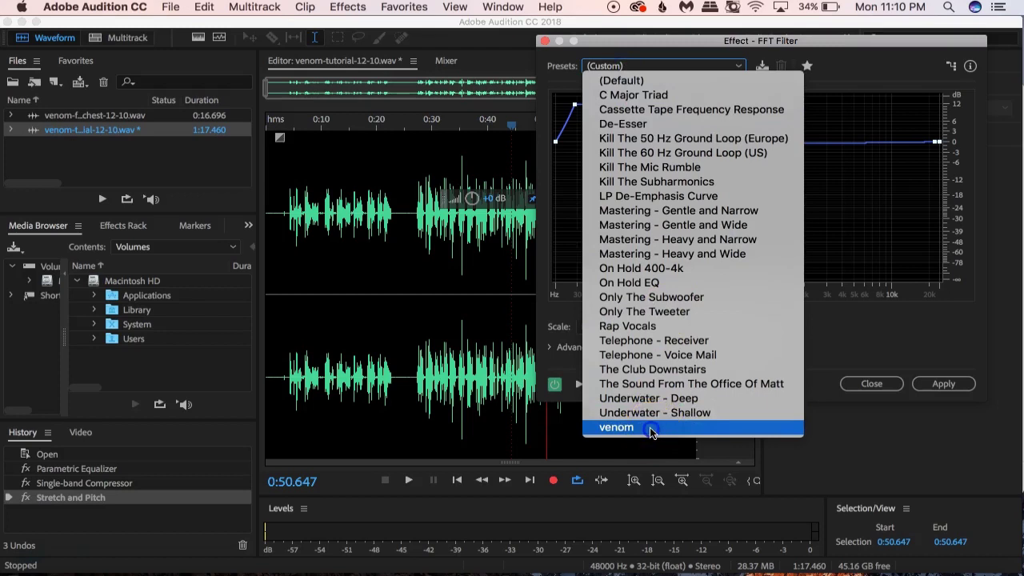
left_click(651, 425)
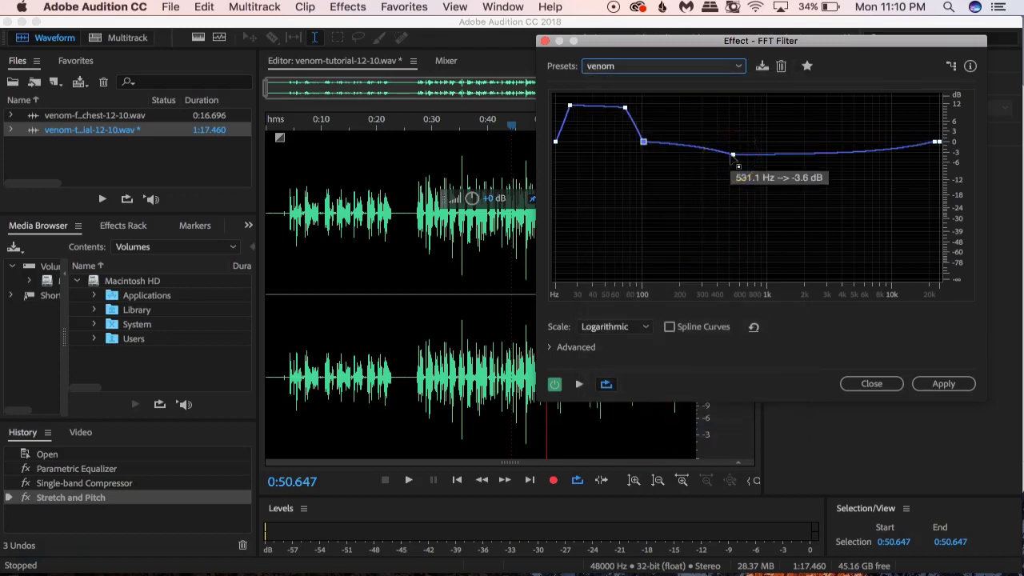
left_click(643, 141)
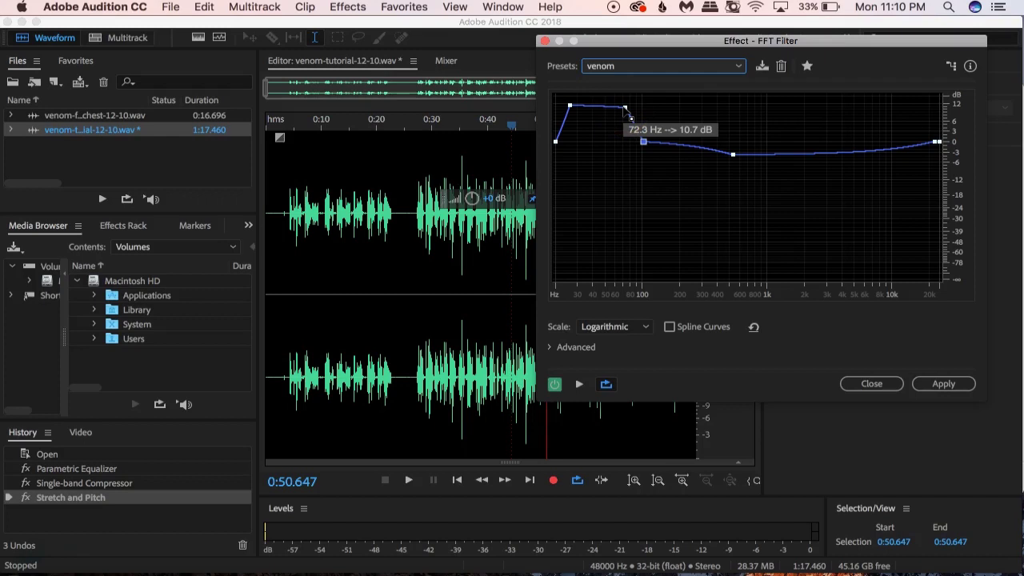
left_click(941, 384)
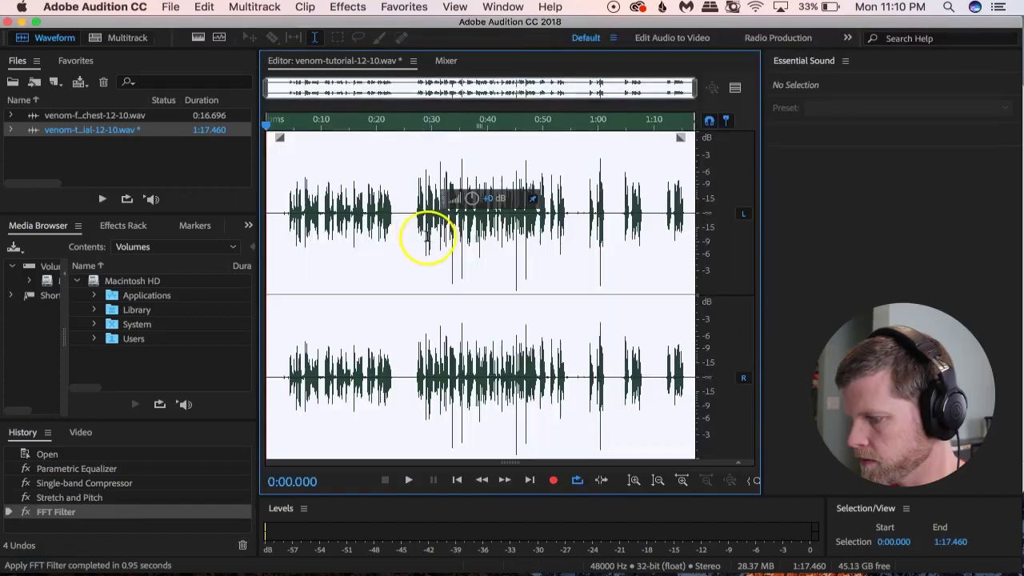
Play back the FFT-filtered recording from about 0:28 and again from about 0:45
left_click(419, 230)
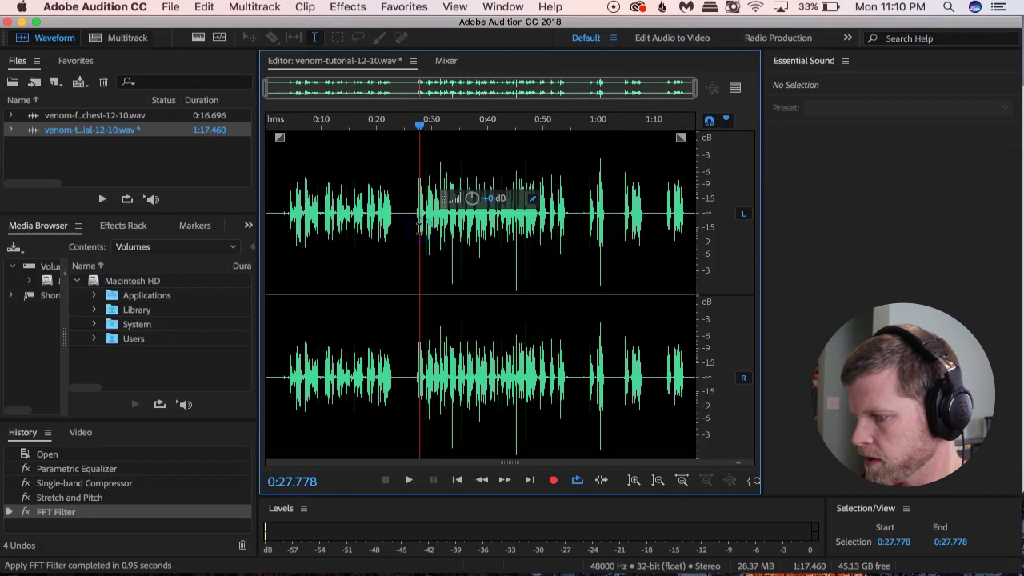
key("space")
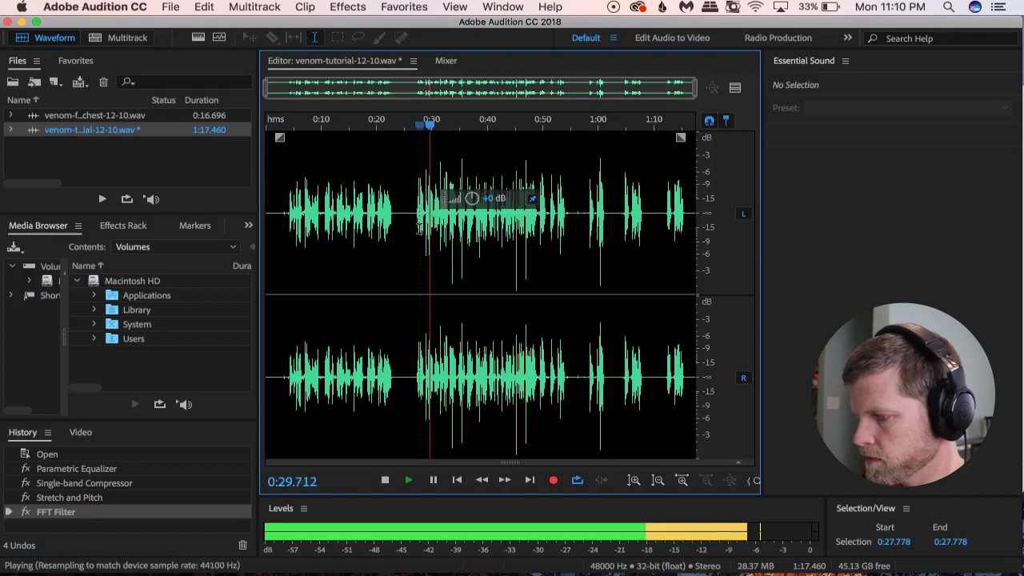
key("space")
left_click(516, 128)
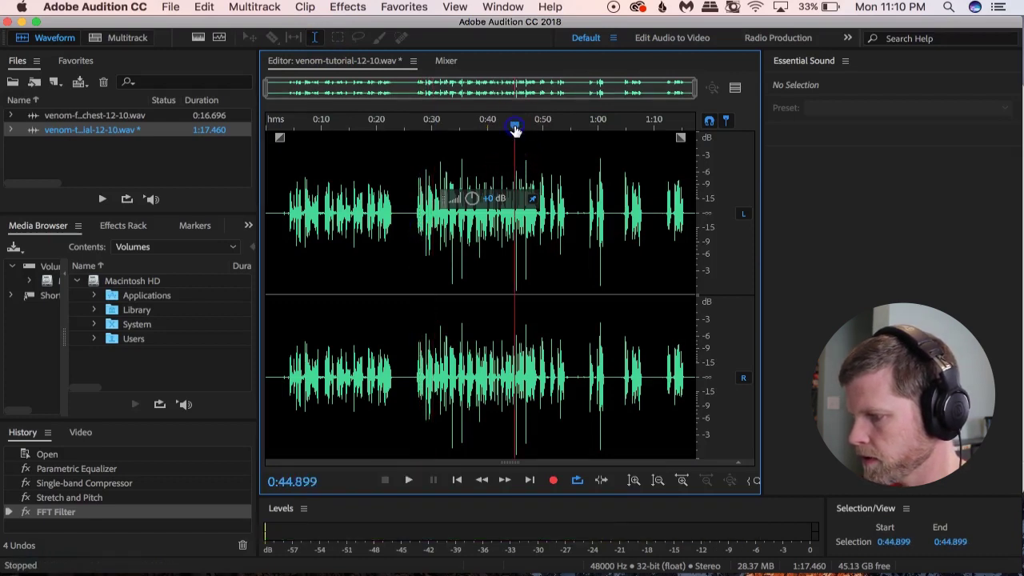
key("space")
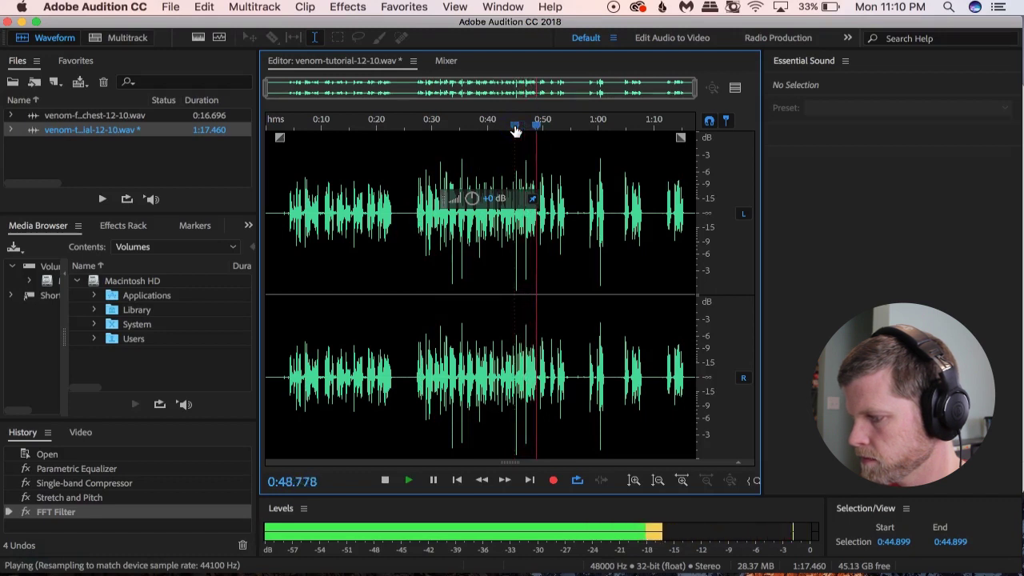
key("space")
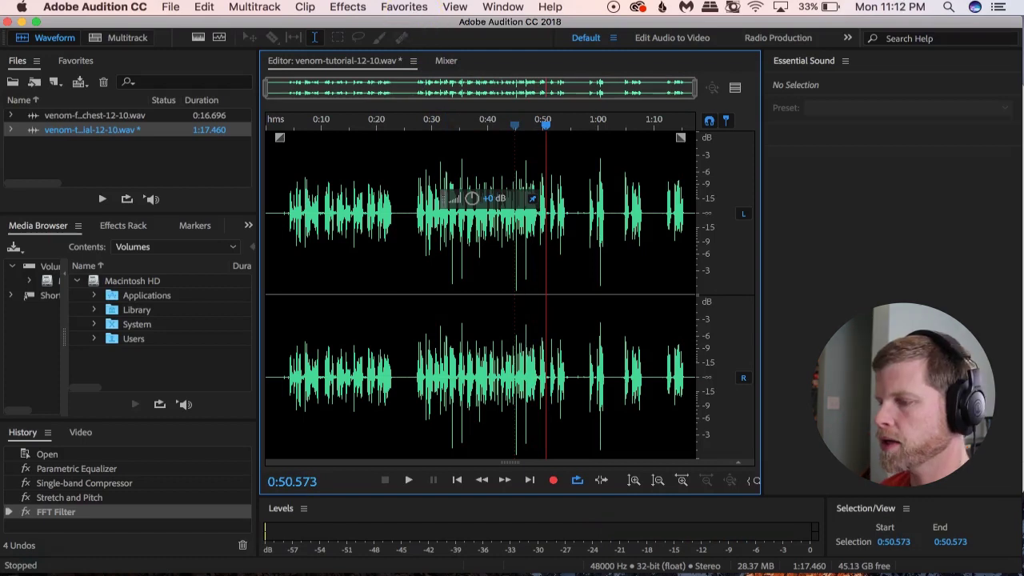
Apply the Graphic Equalizer (20 Bands) with the Possible Bass preset and -5 dB master gain, and play back the result from about 0:47
left_click(348, 6)
mouse_move(382, 228)
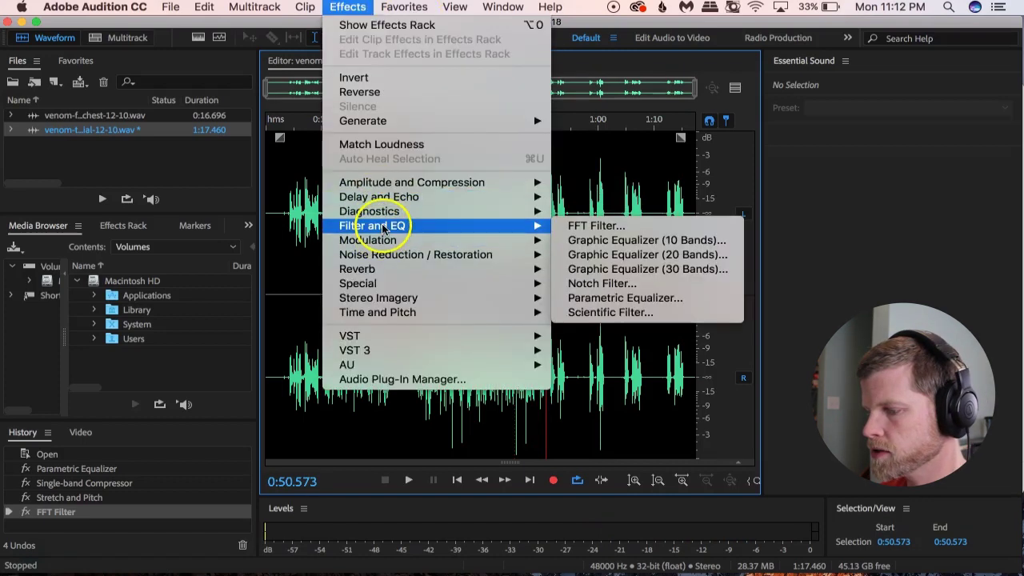
left_click(639, 256)
left_click(567, 74)
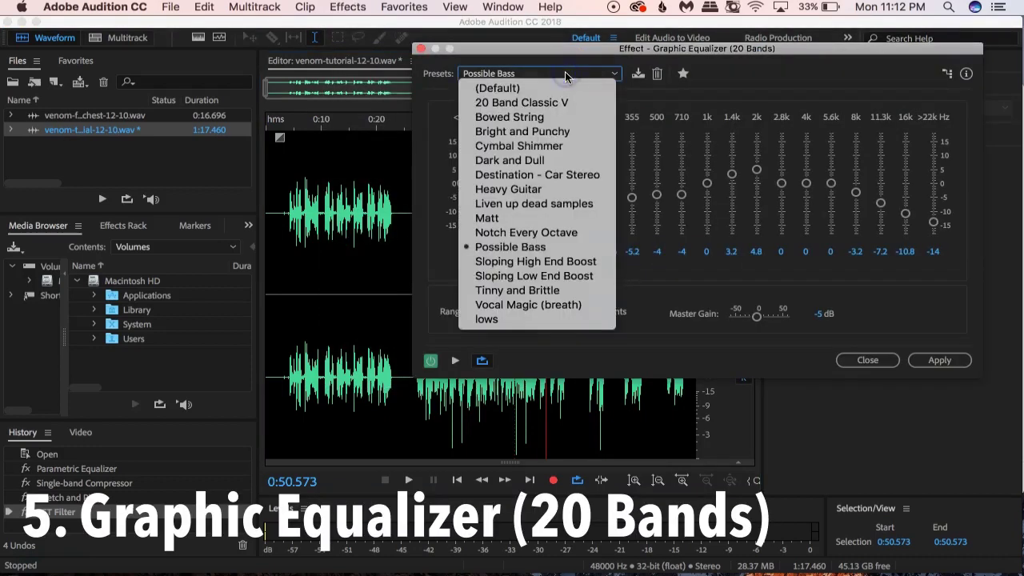
left_click(526, 248)
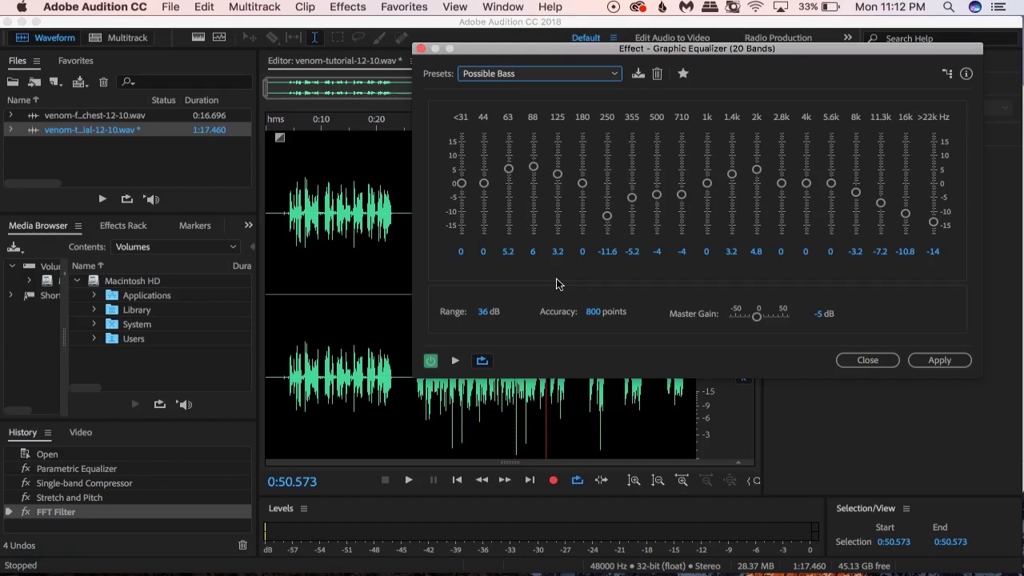
left_click(940, 360)
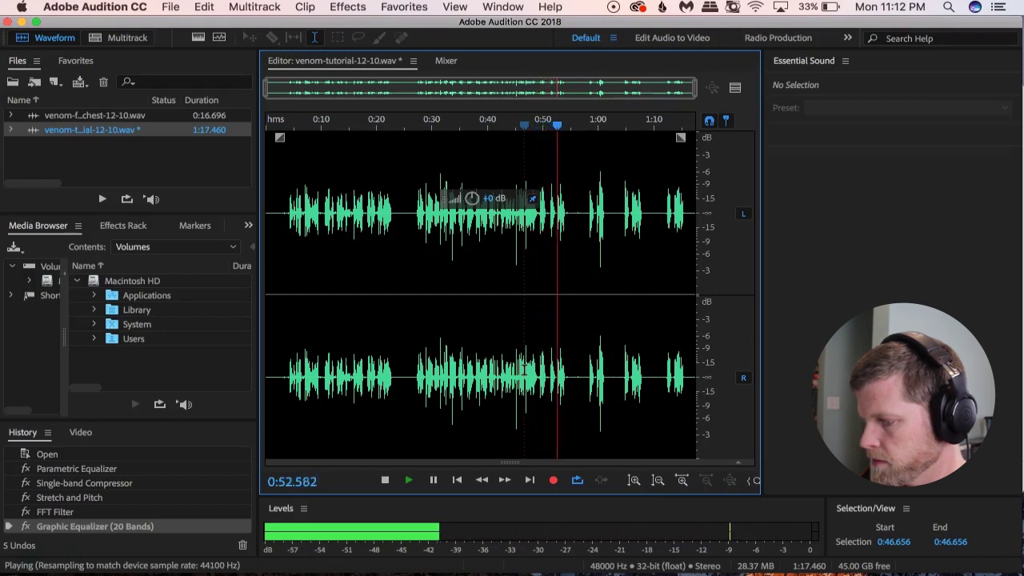
key("space")
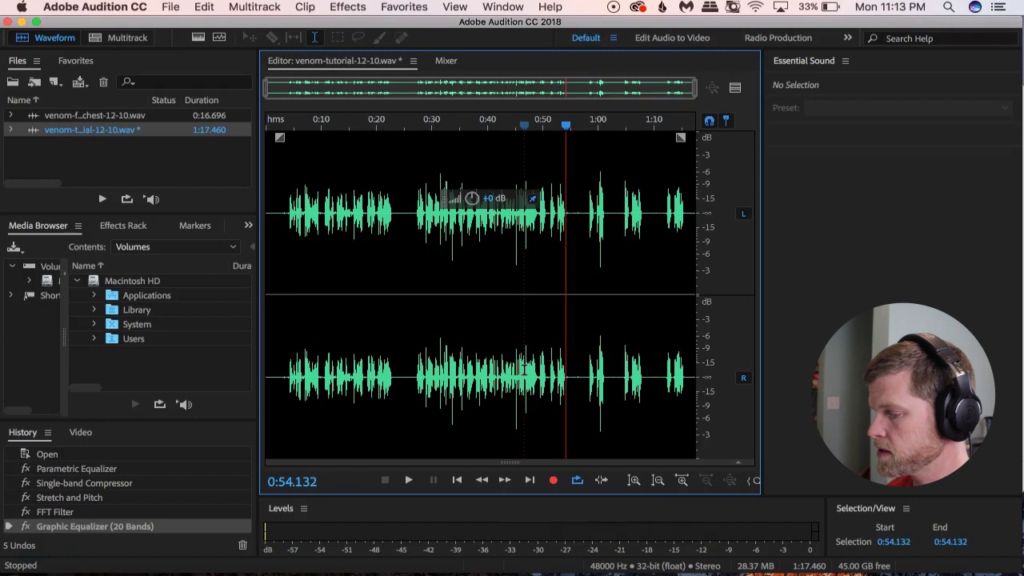
left_click(475, 217)
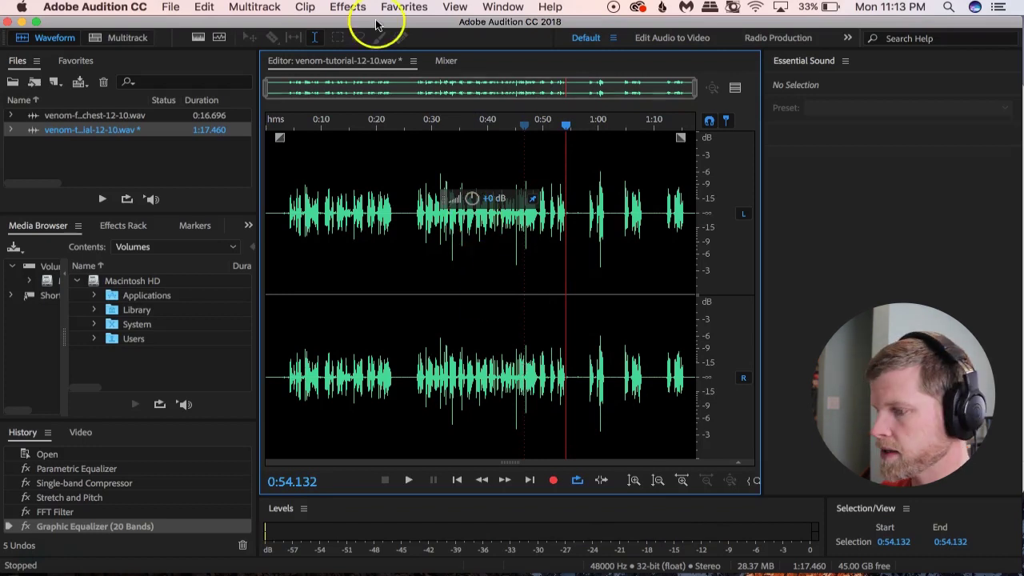
Apply the Chorus/Flanger effect with the Venom1 preset in Chorus mode to the whole recording, after previewing it from about 0:47
left_click(348, 6)
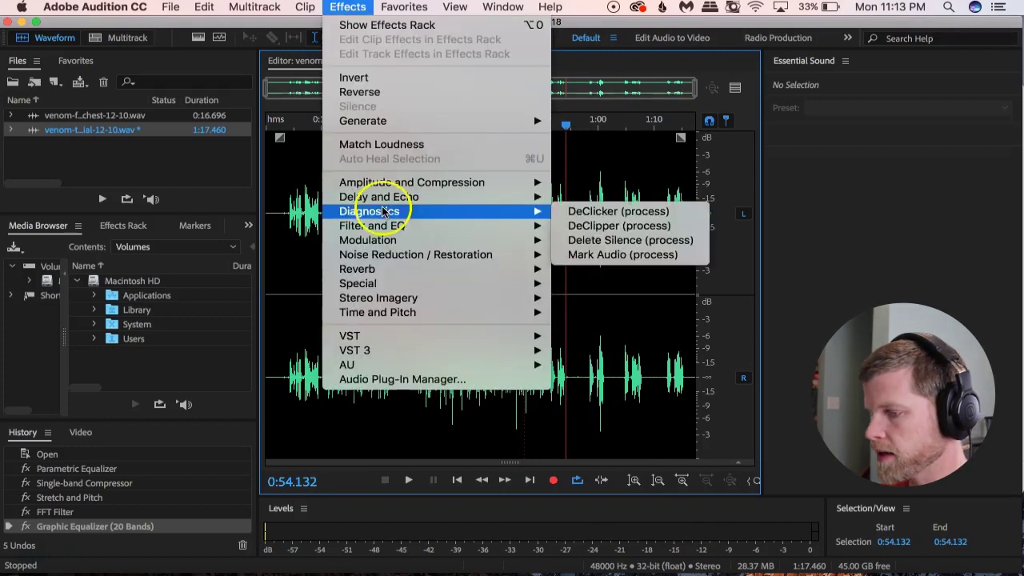
mouse_move(373, 238)
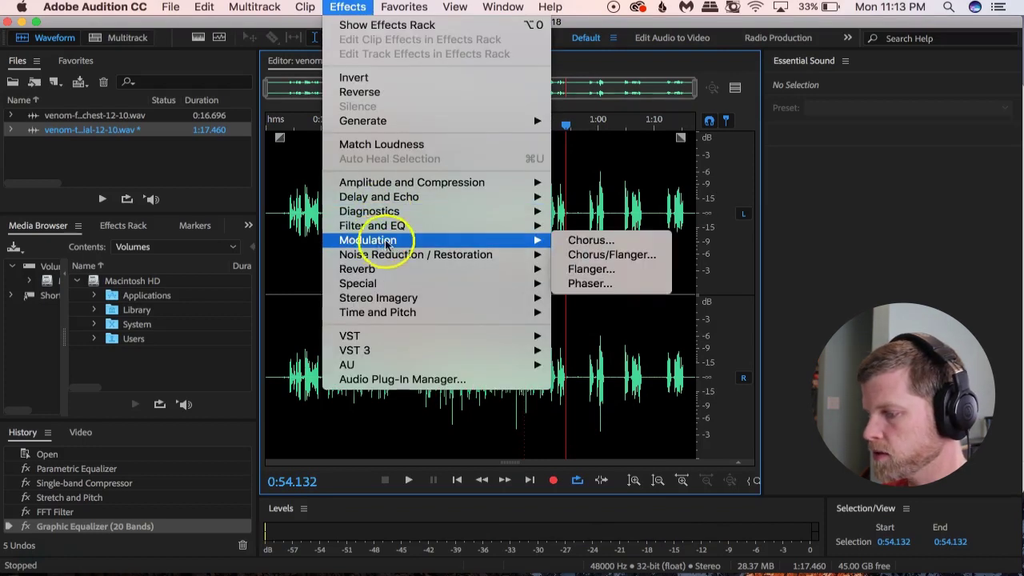
left_click(576, 255)
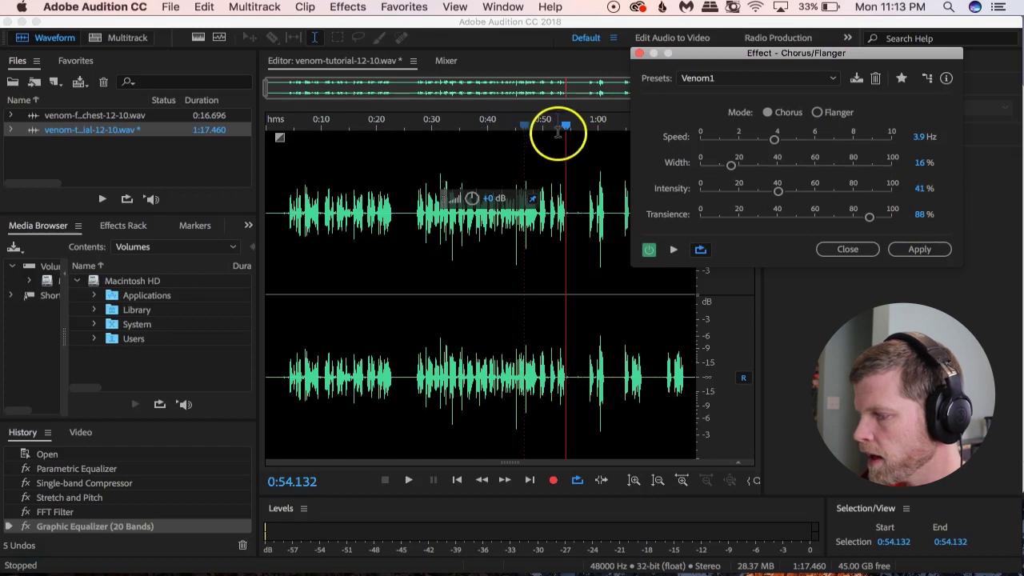
left_click_drag(566, 128, 526, 133)
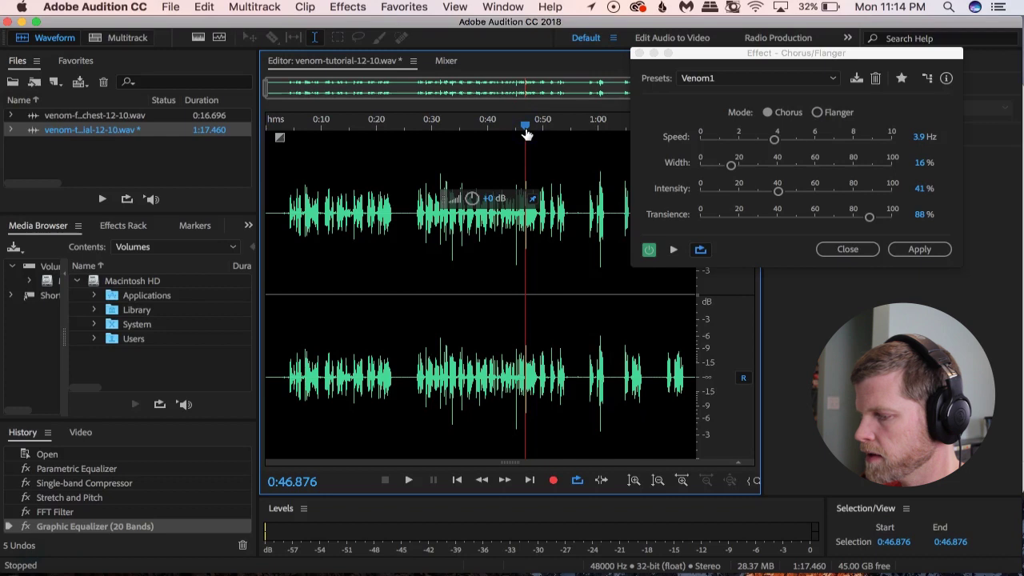
left_click(673, 250)
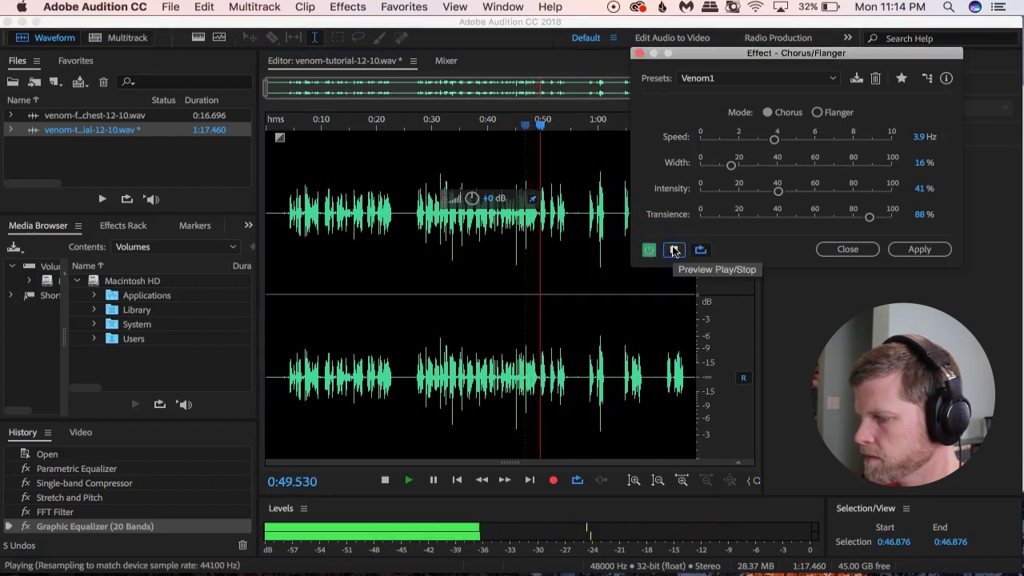
left_click(673, 249)
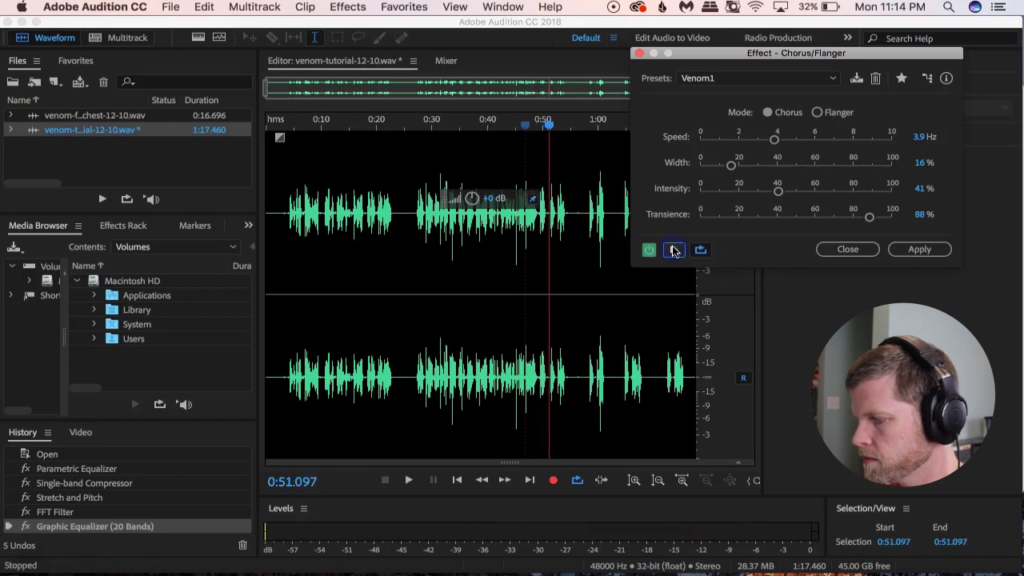
left_click(904, 251)
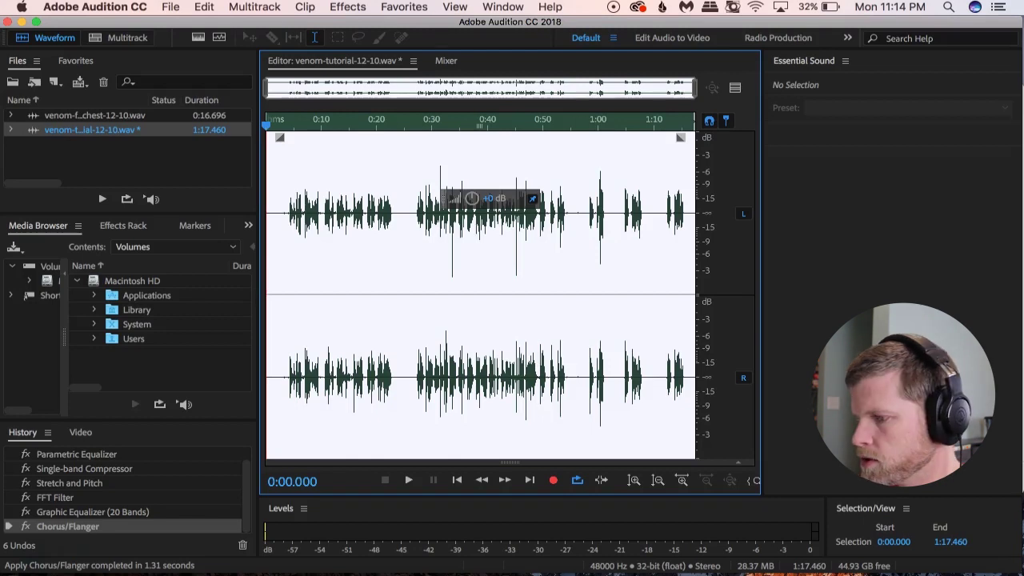
Apply the Single-band Compressor with the Light Mastering preset to the whole recording, after previewing it from about 0:47
left_click(373, 7)
mouse_move(361, 230)
mouse_move(412, 182)
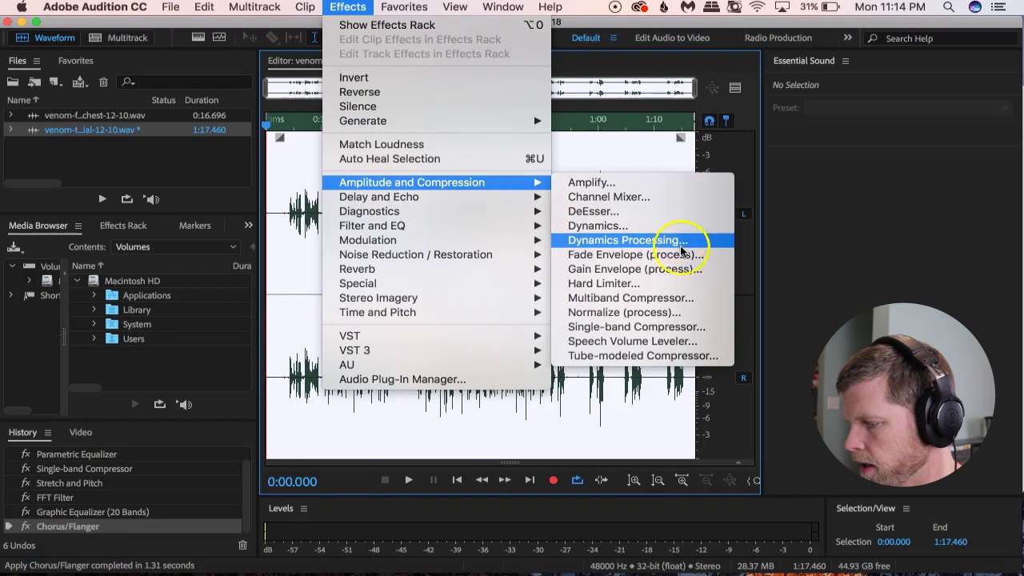
left_click(668, 328)
left_click(541, 234)
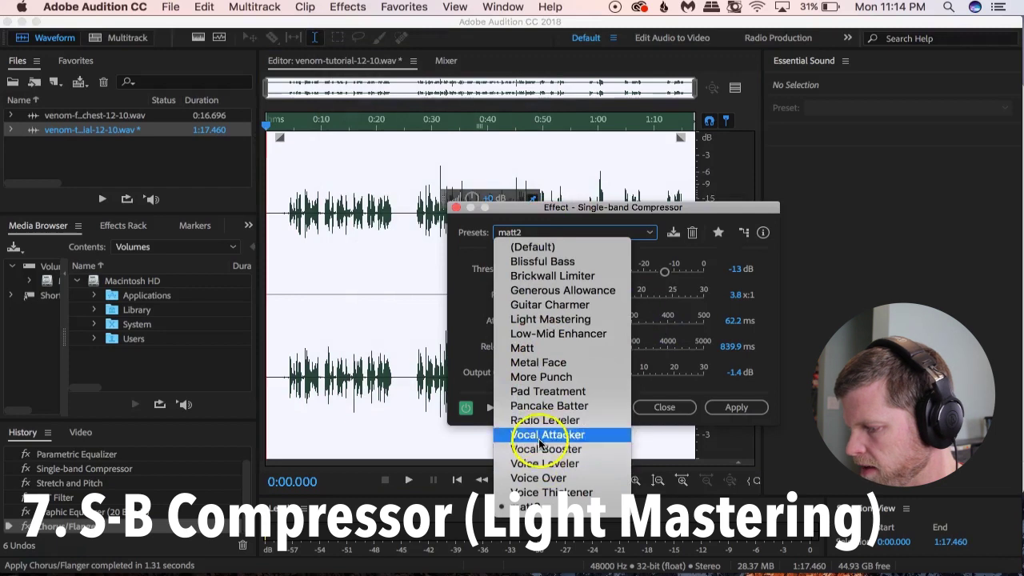
left_click(535, 320)
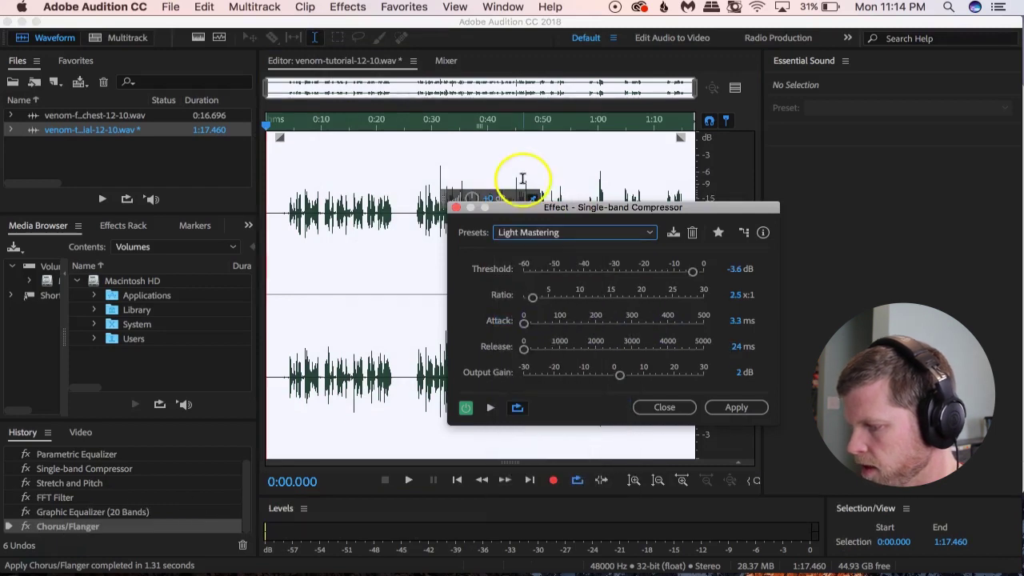
left_click_drag(524, 213, 718, 110)
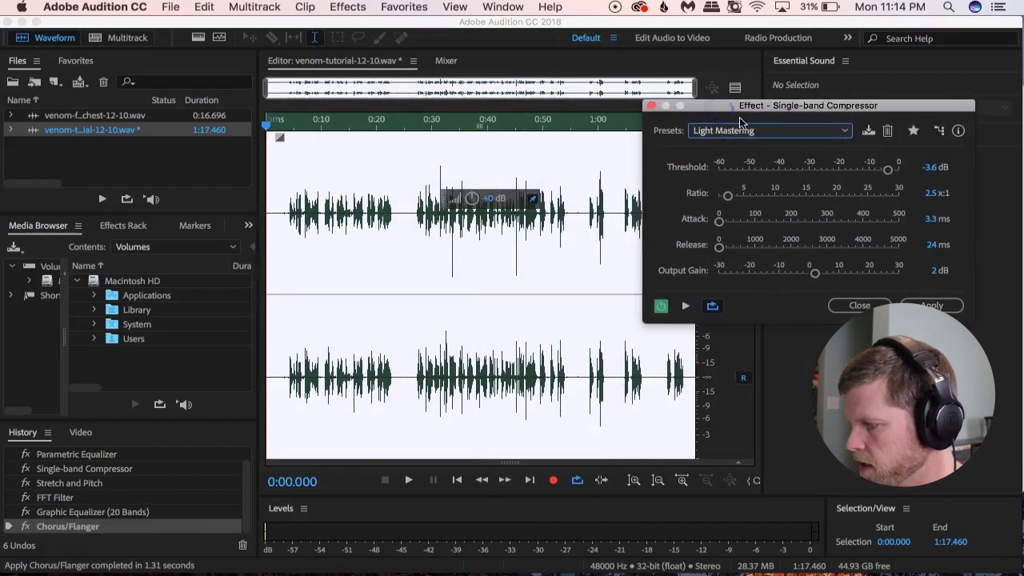
left_click(526, 225)
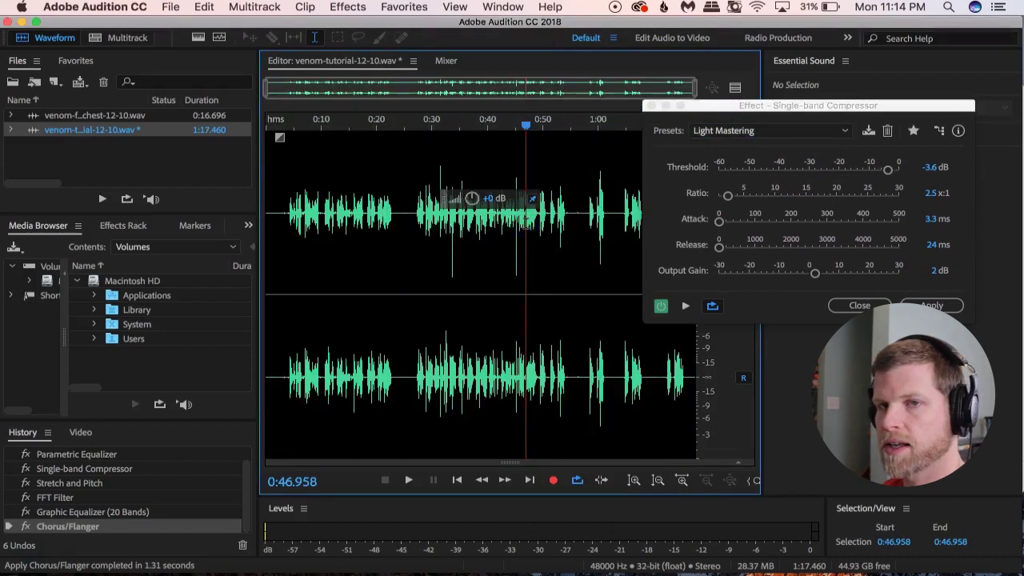
left_click(685, 307)
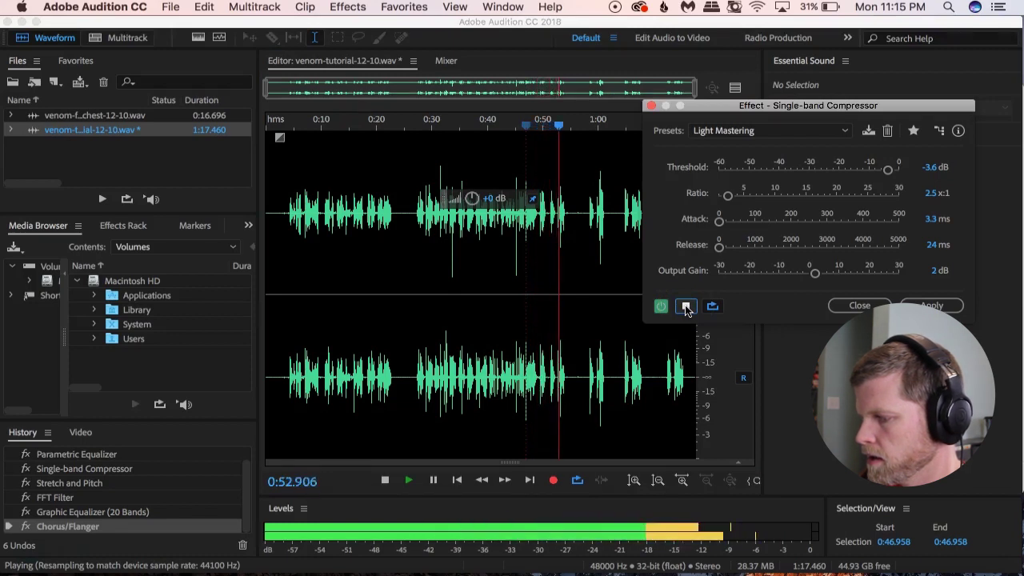
left_click(686, 307)
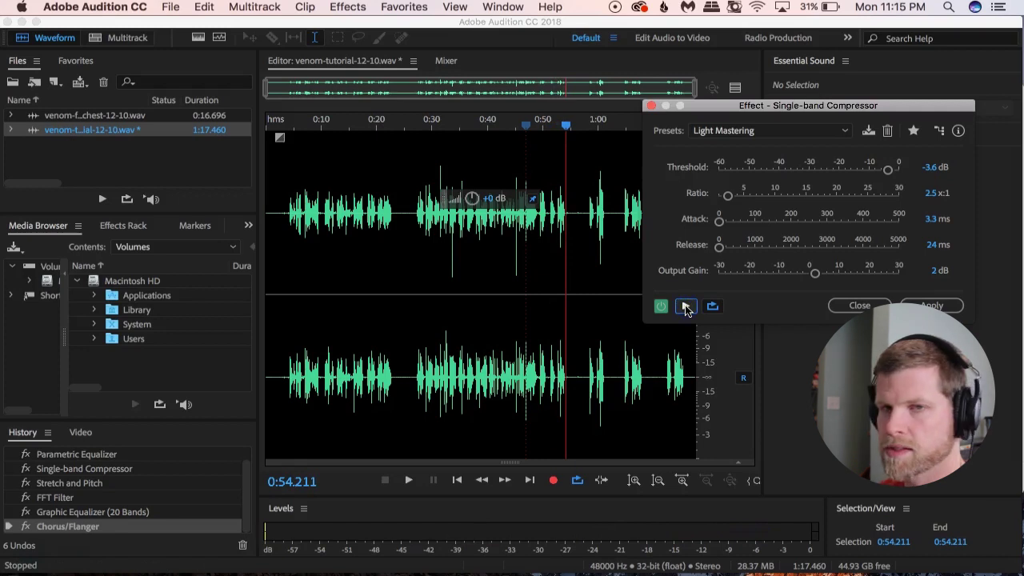
left_click(932, 306)
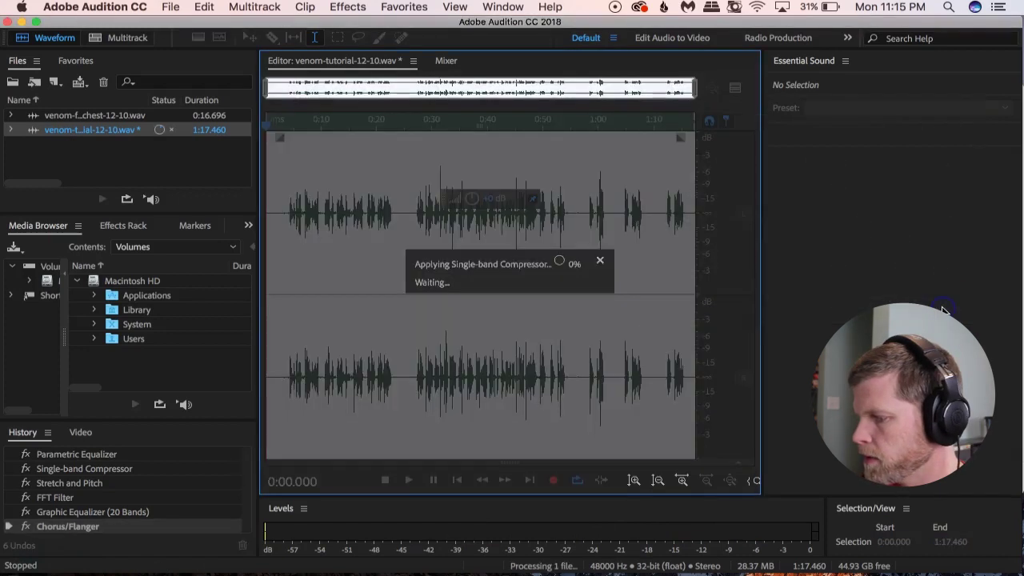
Play back the processed recording from about 0:04 and again from about 0:27
left_click(286, 126)
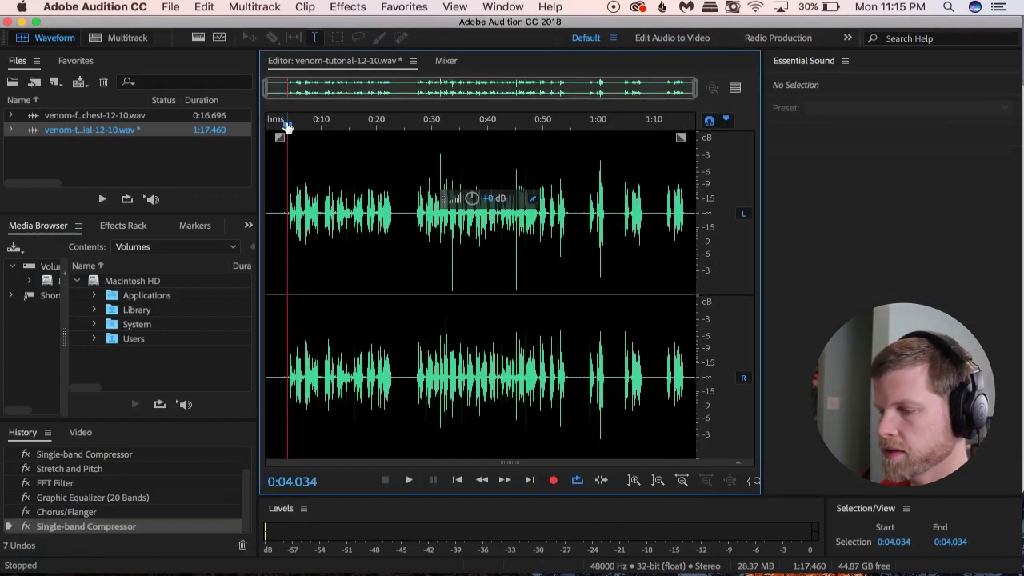
key("space")
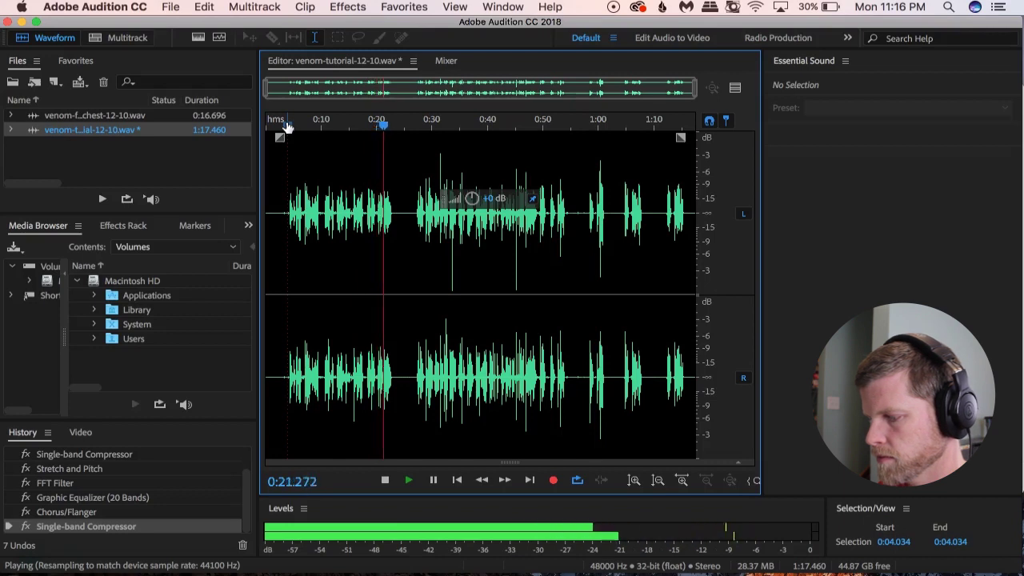
key("space")
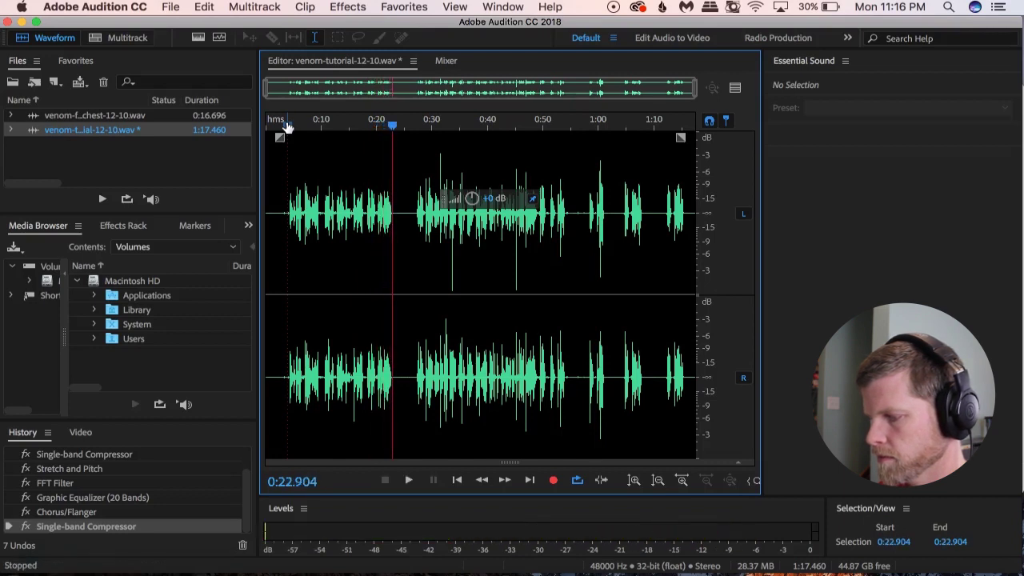
left_click(416, 131)
key("space")
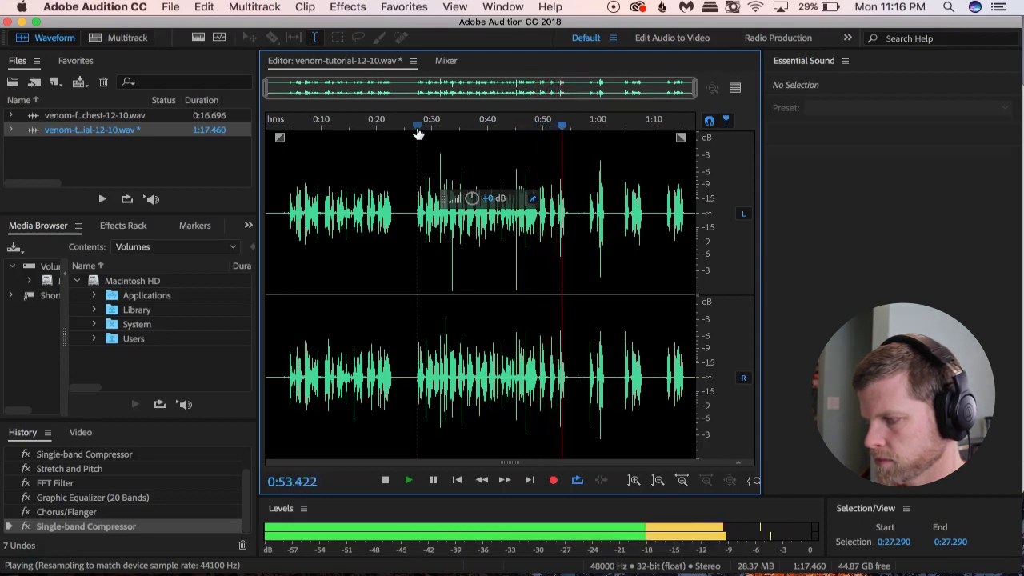
key("space")
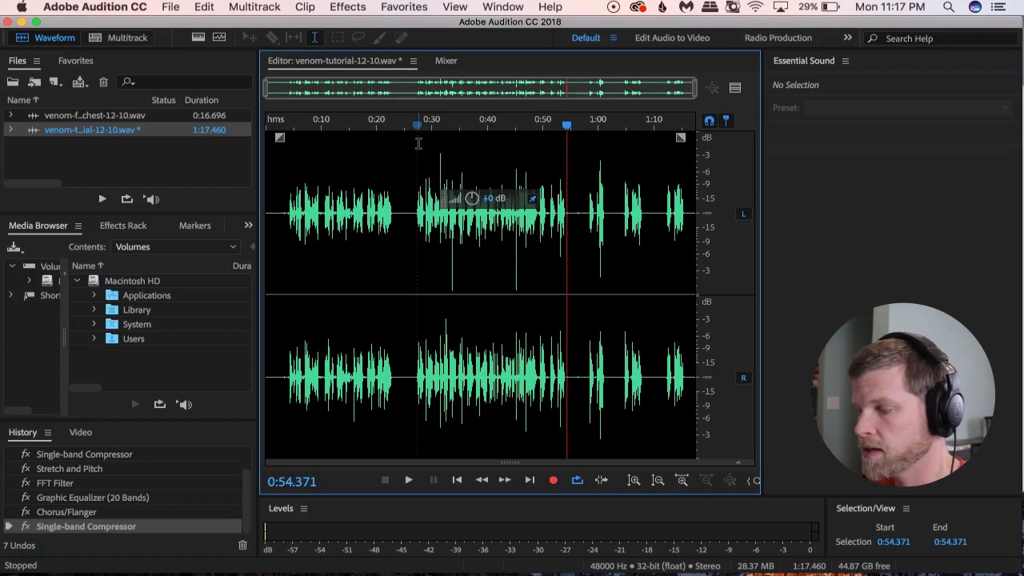
Open venom-from-chest-12-10.wav in the editor and play back the raw recording from about 0:00.5
left_click(128, 117)
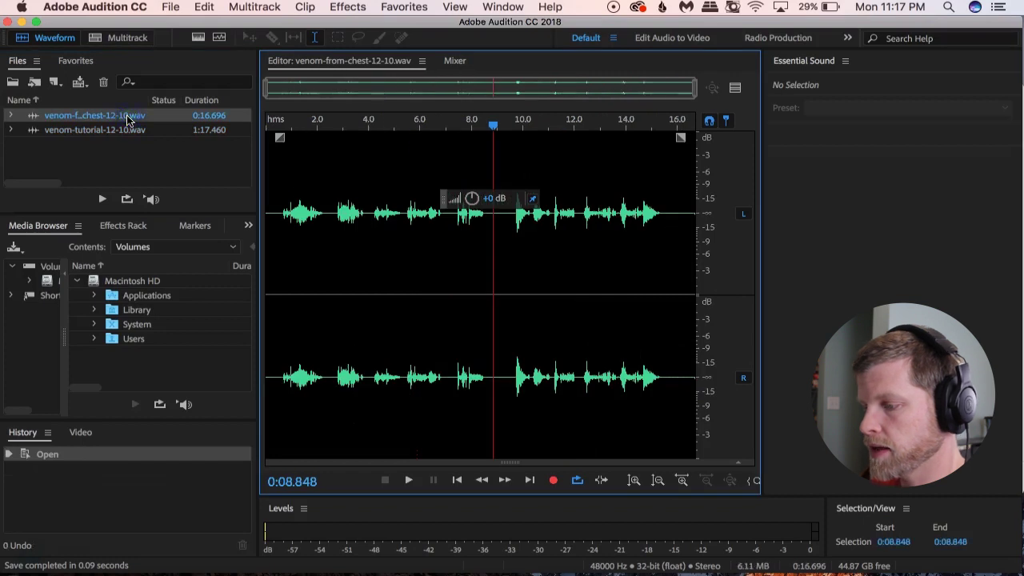
left_click(277, 132)
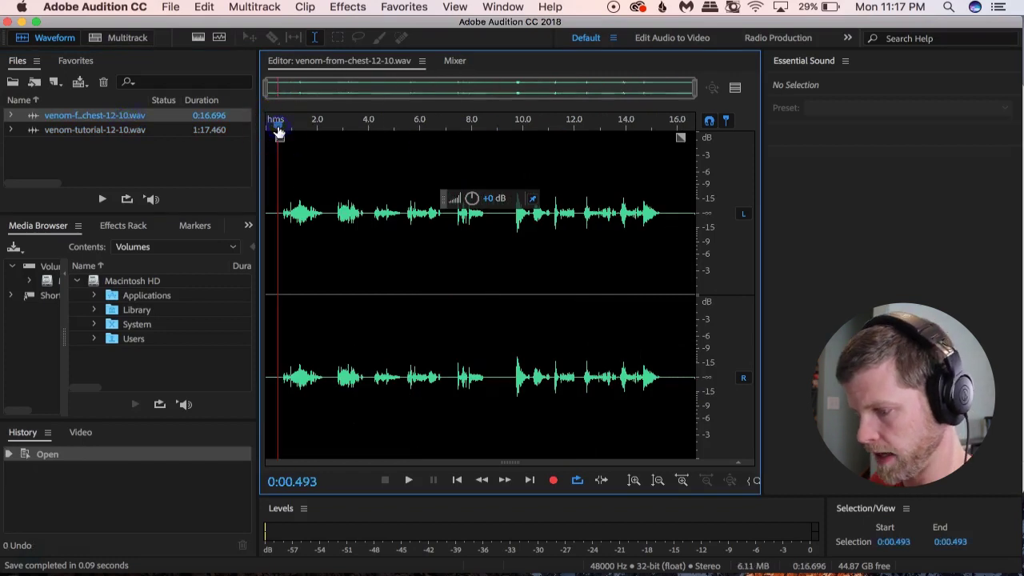
left_click(279, 130)
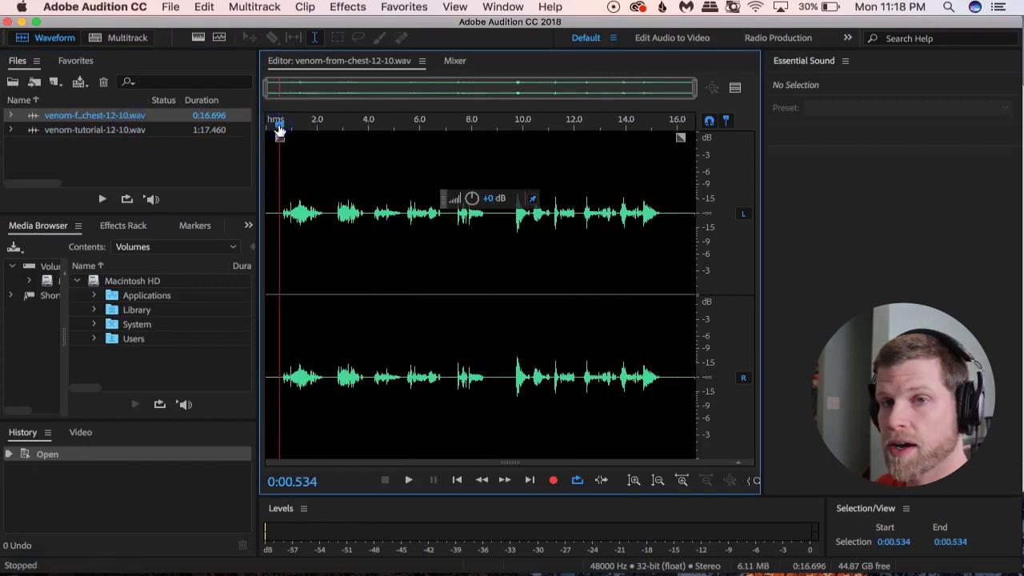
key("space")
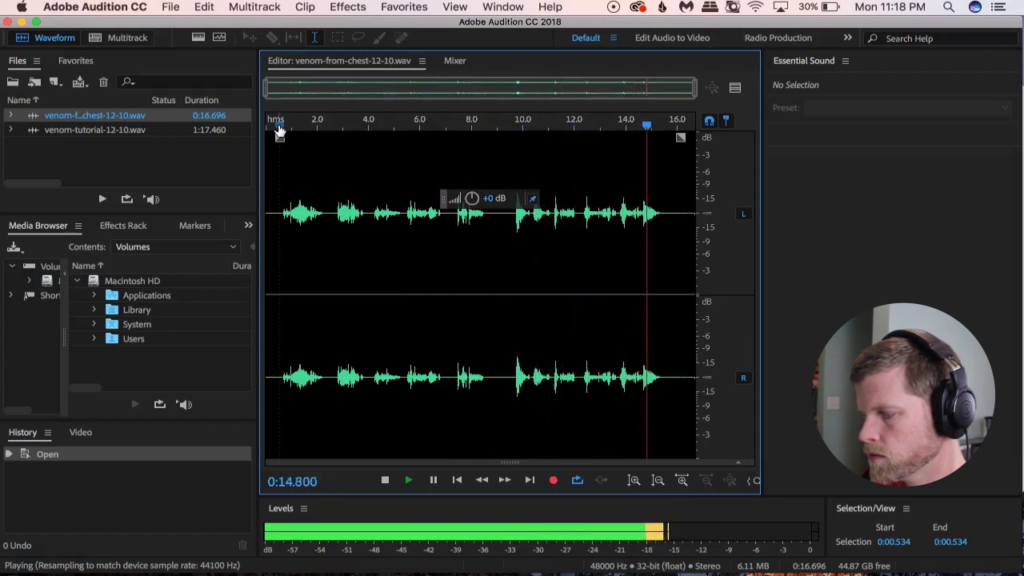
key("space")
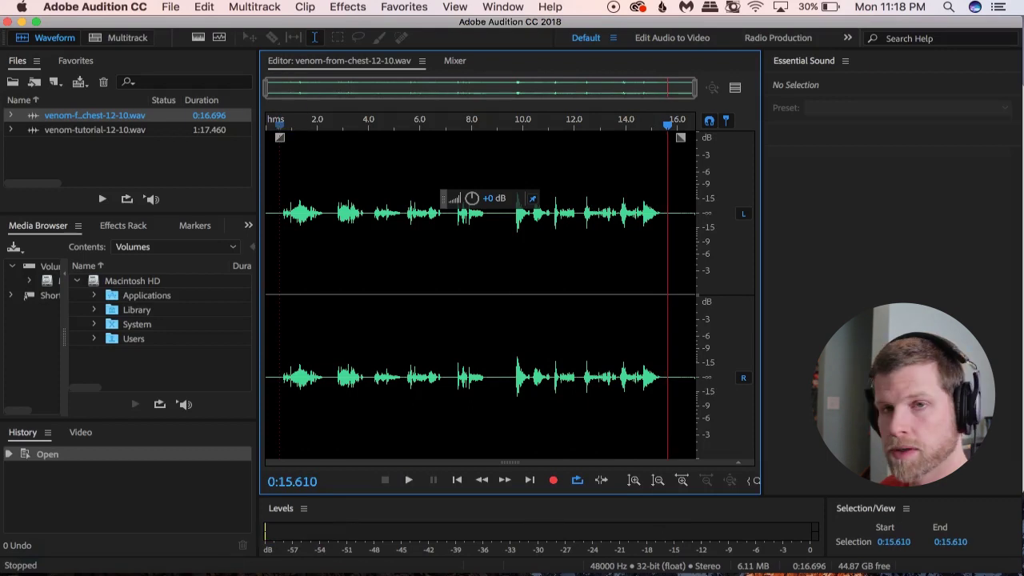
Apply the Parametric Equalizer with the paremetric1 preset to the whole venom-from-chest recording
left_click(348, 6)
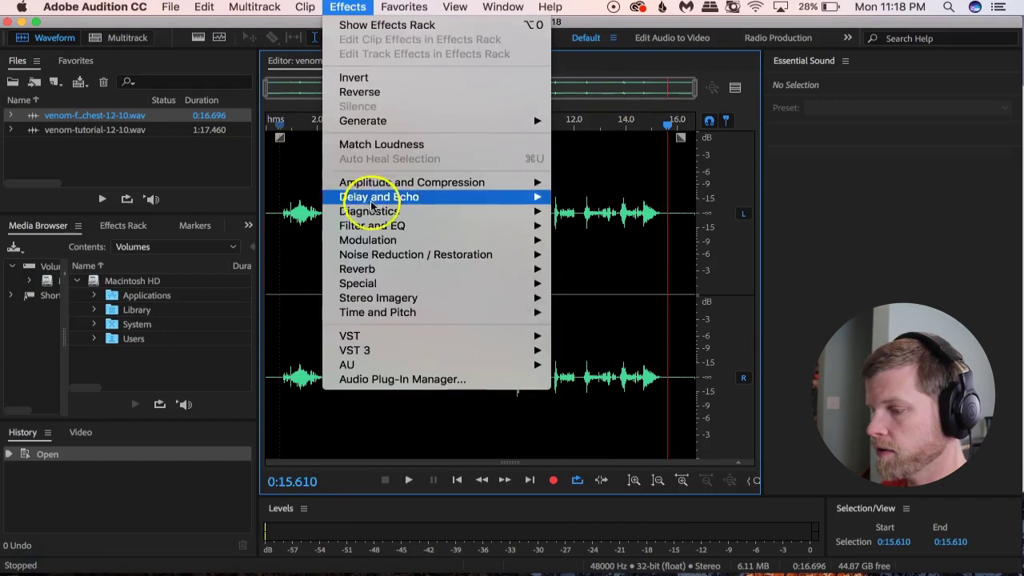
mouse_move(389, 226)
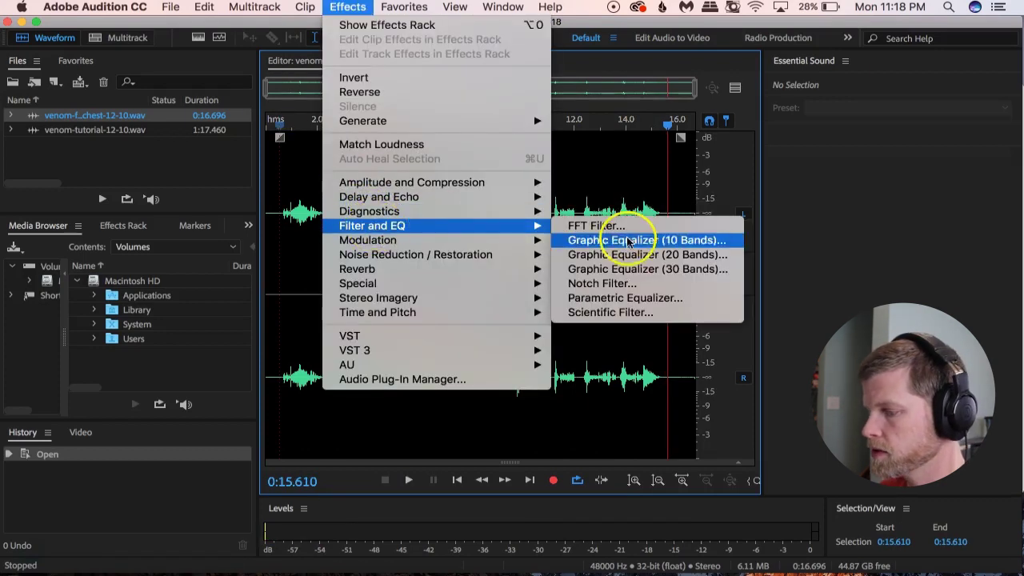
left_click(629, 298)
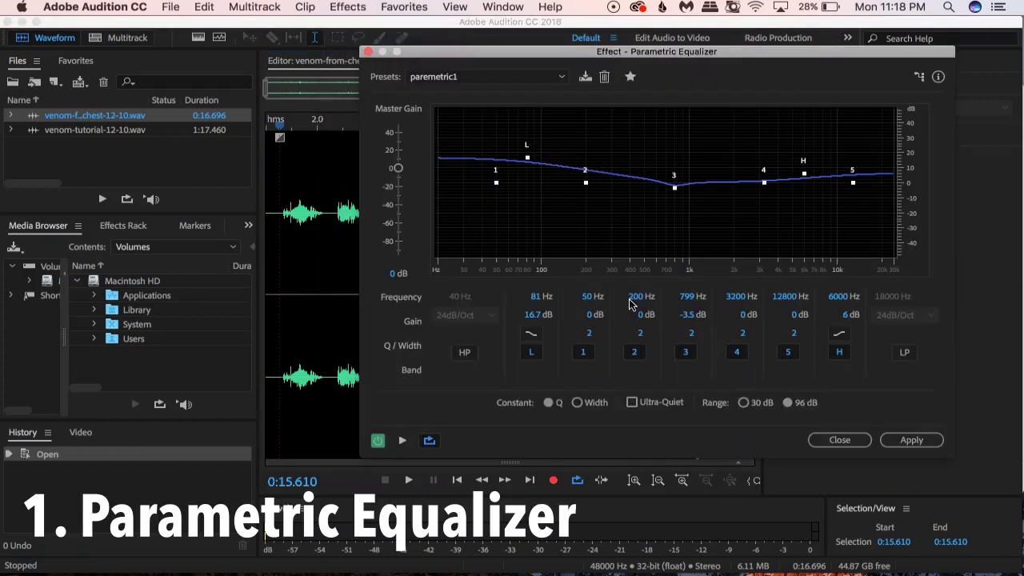
left_click(911, 438)
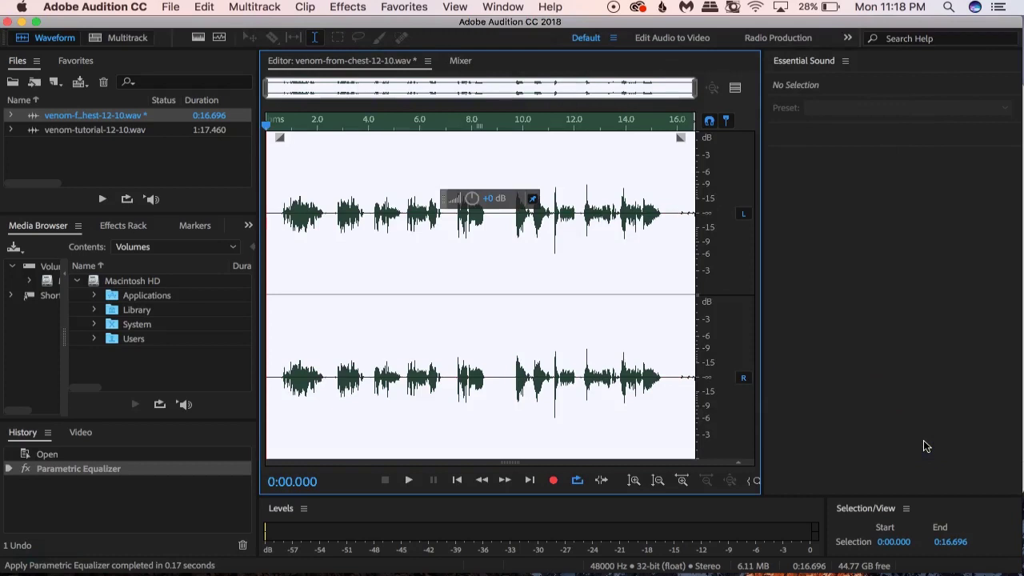
Apply Stretch and Pitch with the venomA preset, a -2.27 semitone pitch shift at 100% stretch, to the whole chest recording
left_click(348, 6)
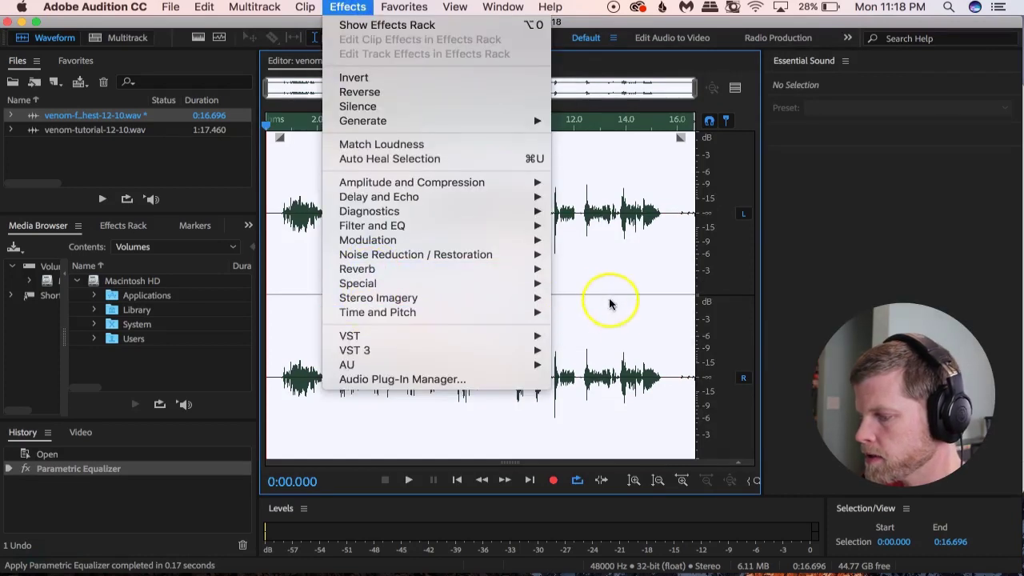
mouse_move(528, 312)
left_click(609, 373)
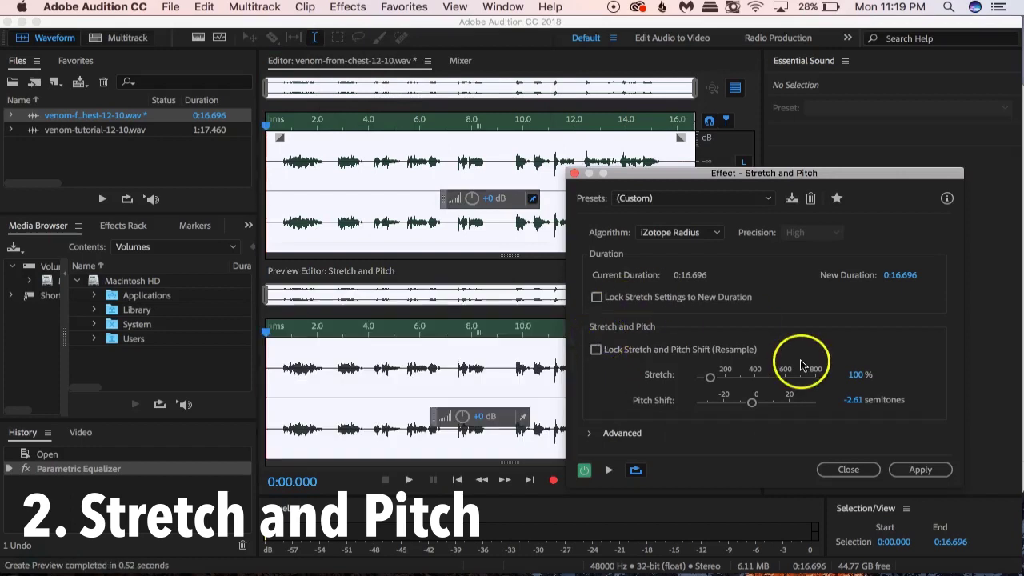
left_click(693, 198)
left_click(660, 404)
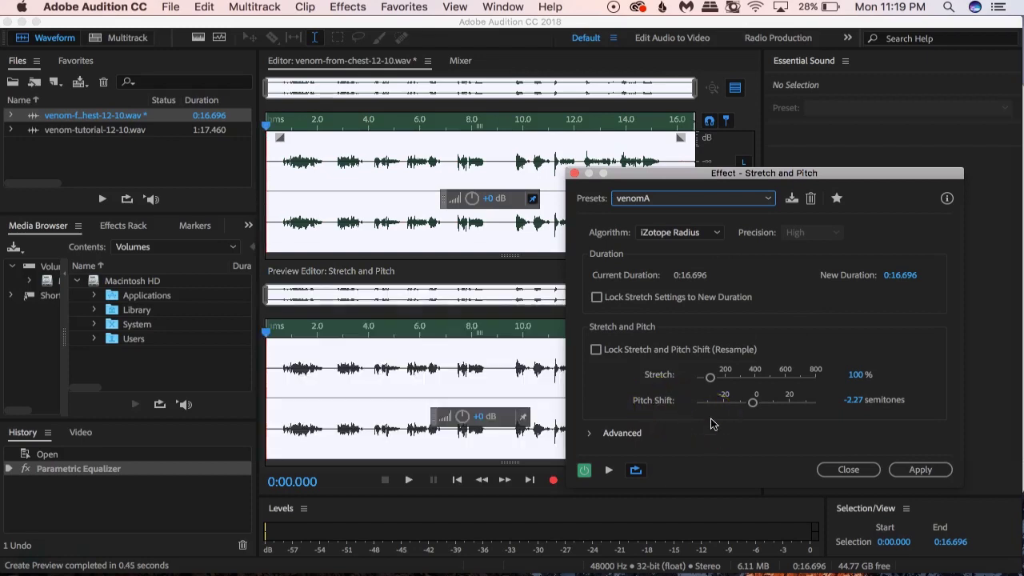
left_click(916, 471)
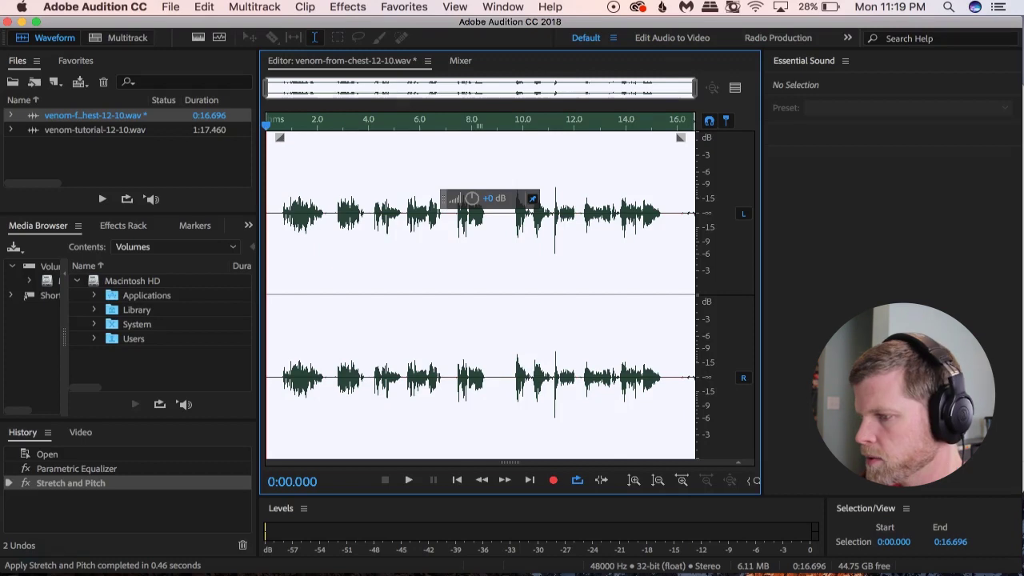
Apply Chorus/Flanger with the Venom1 preset in Chorus mode to the whole chest recording
left_click(349, 7)
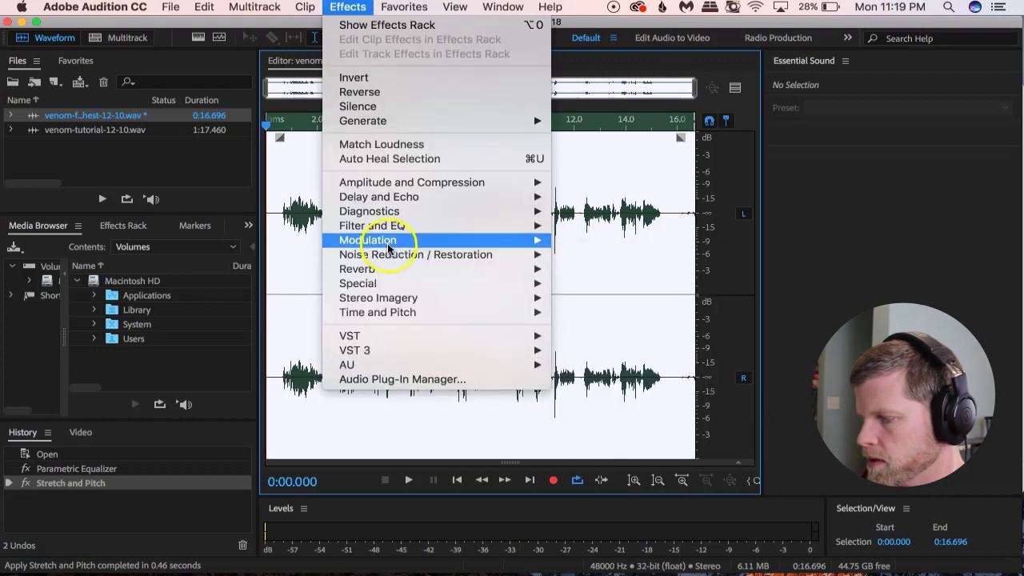
mouse_move(424, 240)
left_click(594, 255)
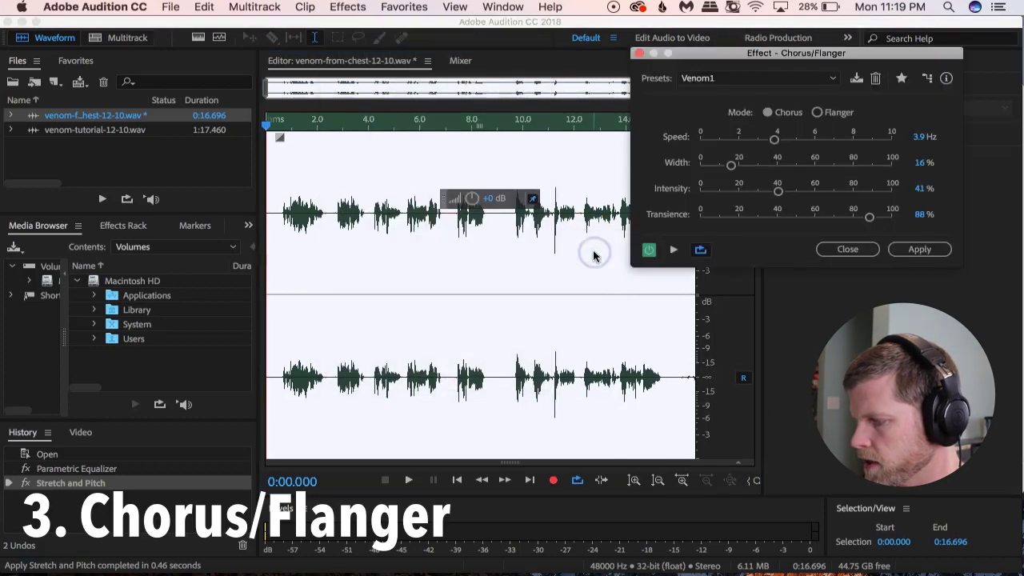
left_click(911, 250)
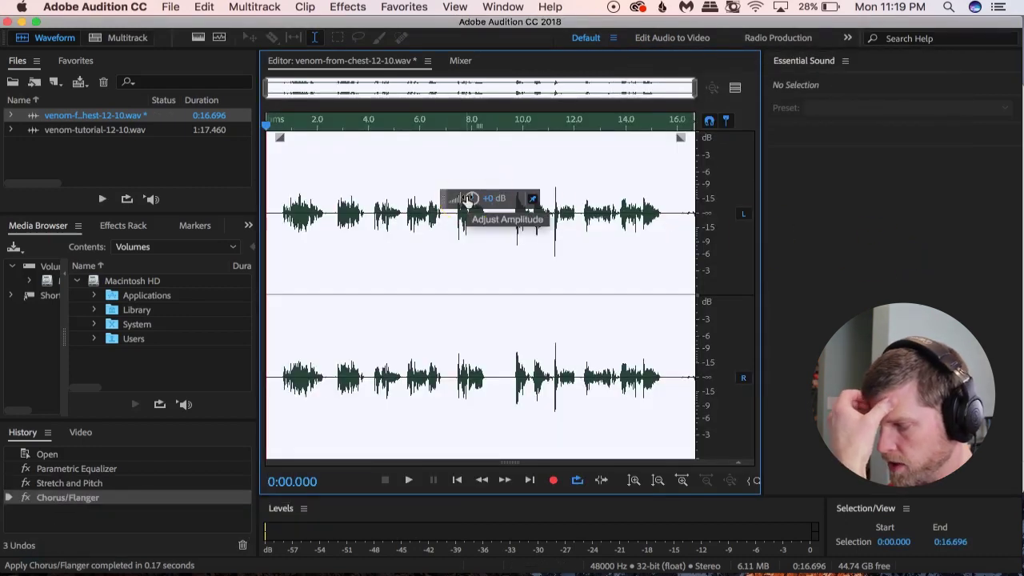
Apply the Doppler Shifter with the Eye of Tornado preset, 12 m radius and 340 m/s velocity, to the whole chest recording
left_click(348, 7)
mouse_move(359, 228)
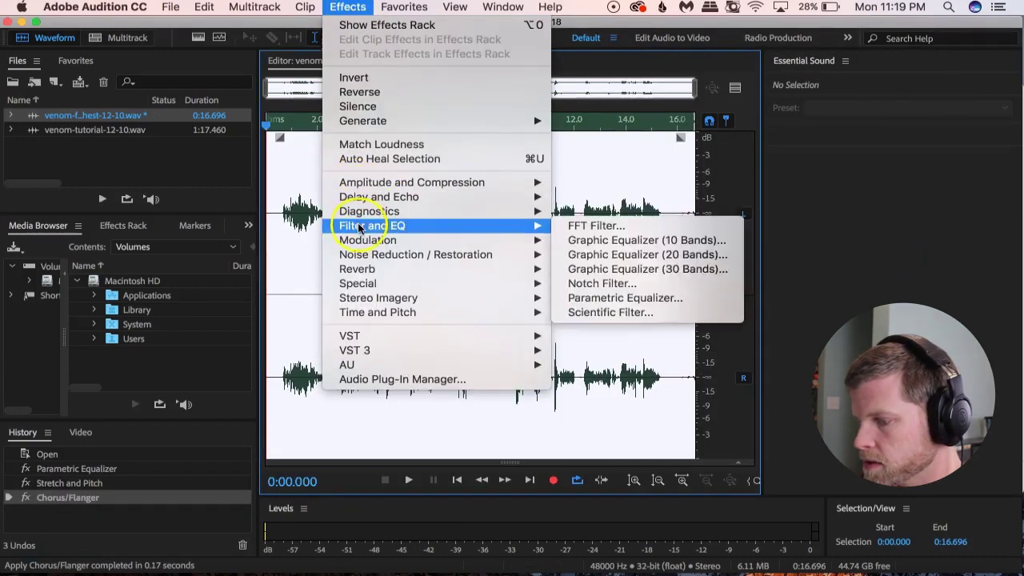
mouse_move(369, 285)
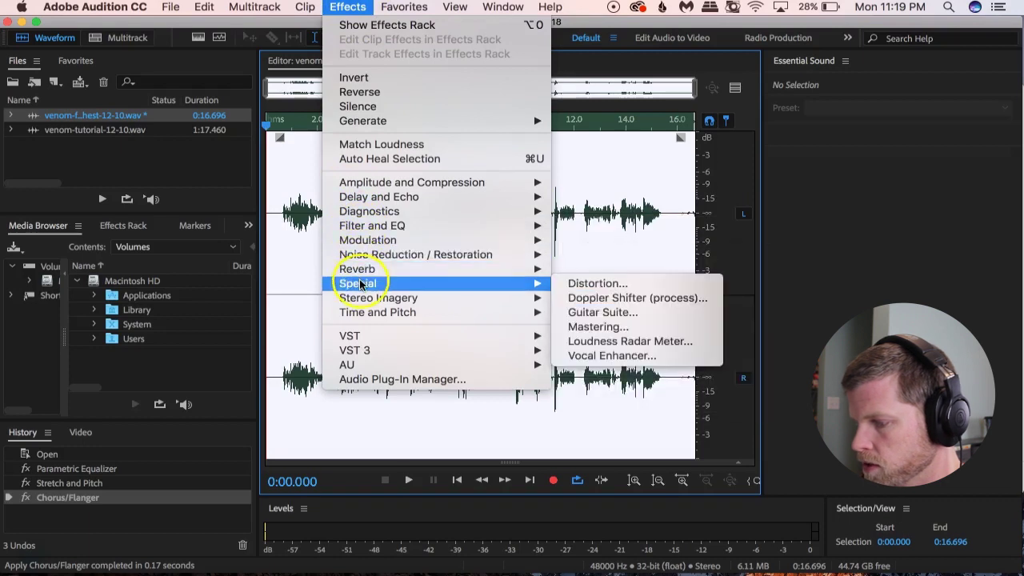
left_click(589, 299)
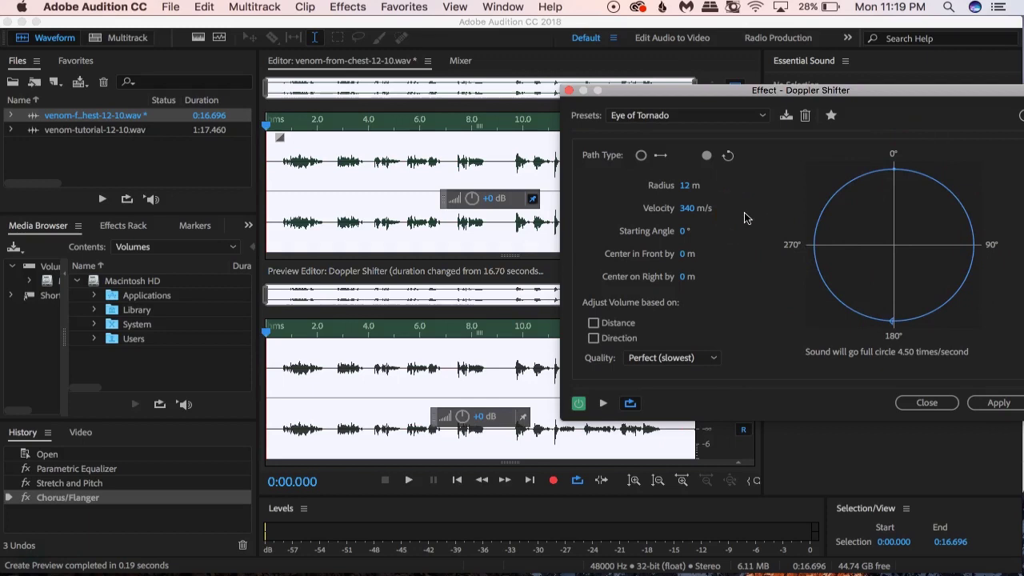
left_click(723, 117)
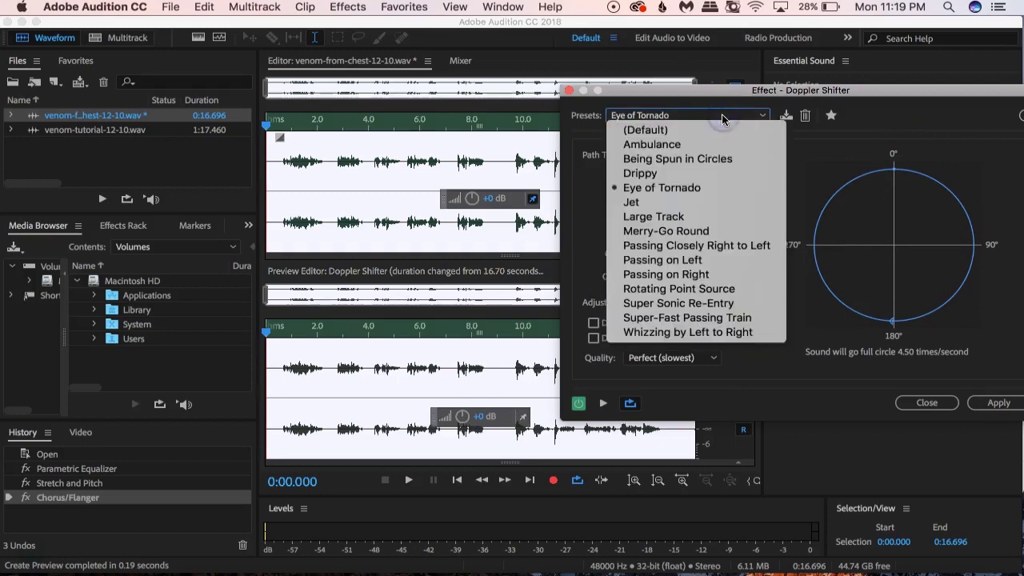
left_click(718, 97)
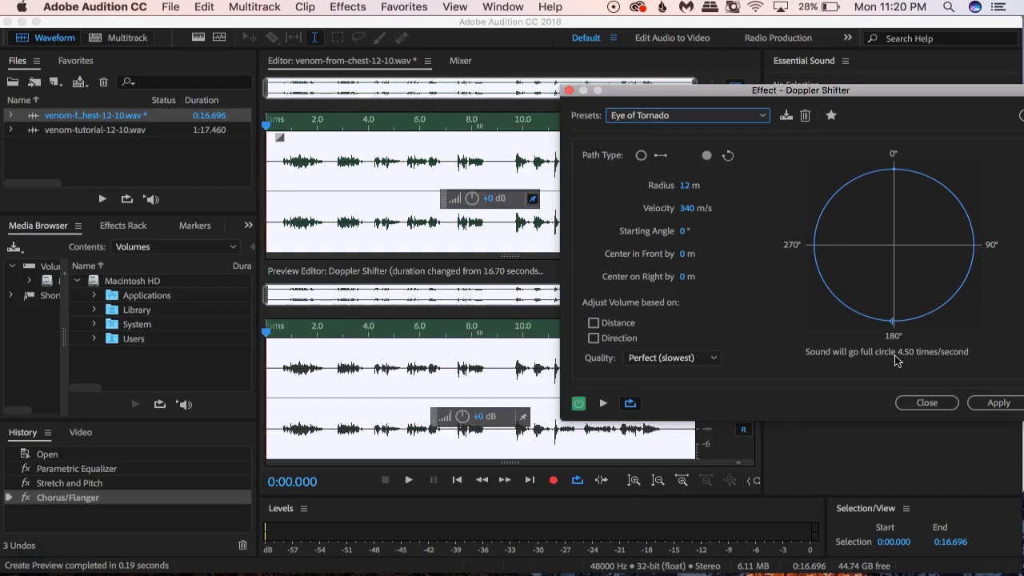
key("Return")
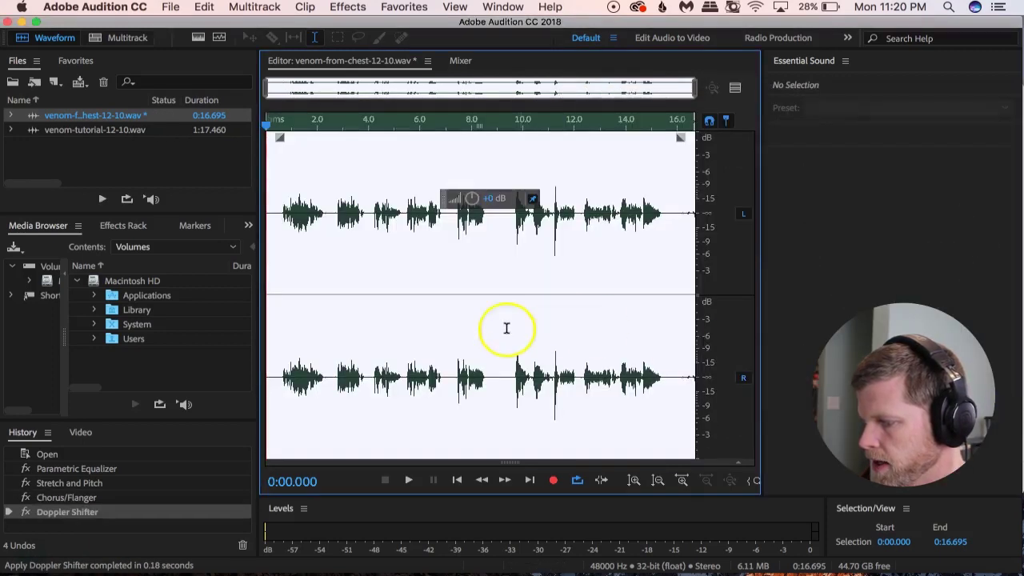
Play back the processed chest recording from about 0:00.8 to about 0:07
left_click(286, 362)
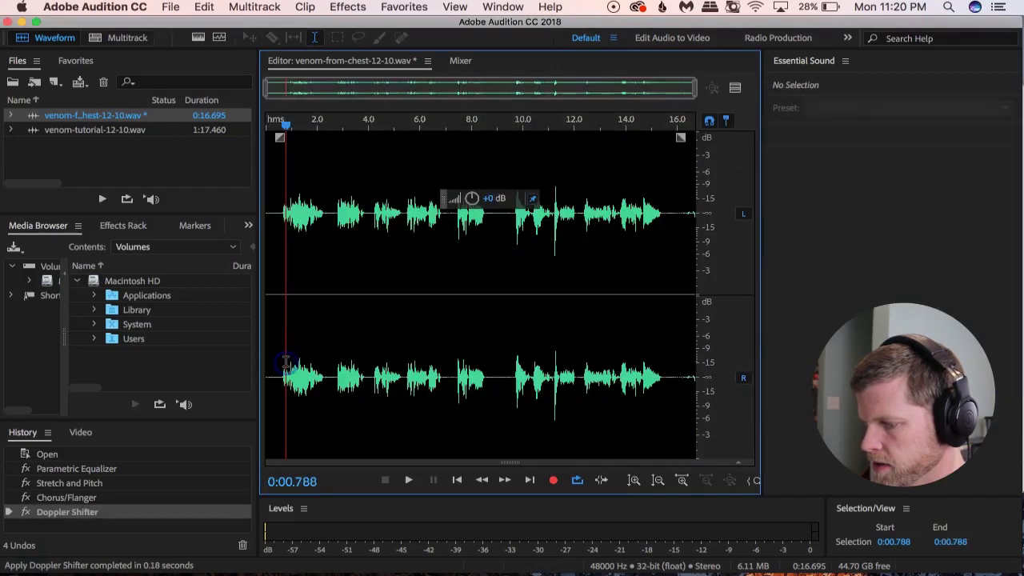
key("space")
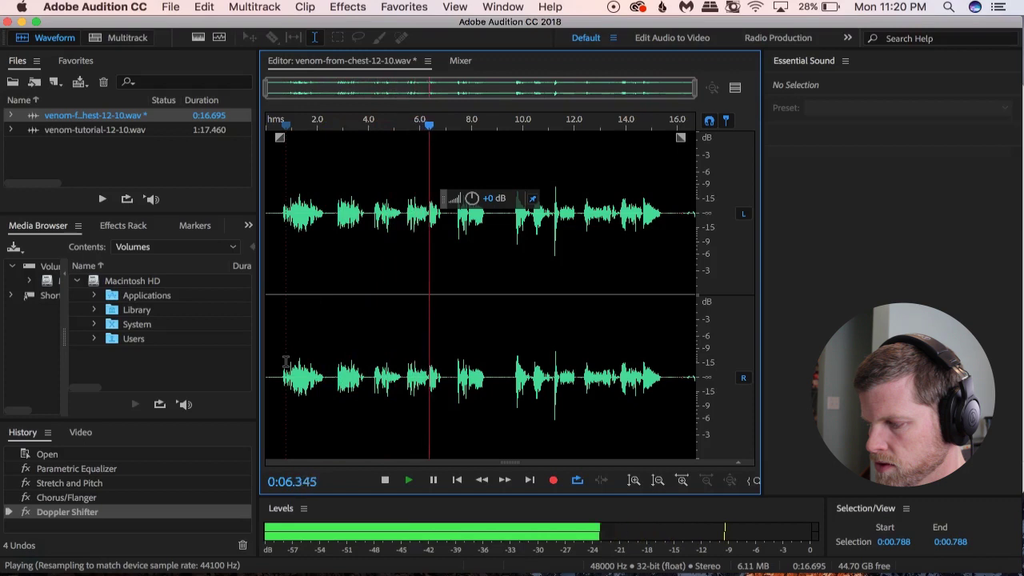
key("space")
Preview the Chorus effect with the VenomC preset from about 0:00.8 and apply it to the whole chest recording
left_click(348, 7)
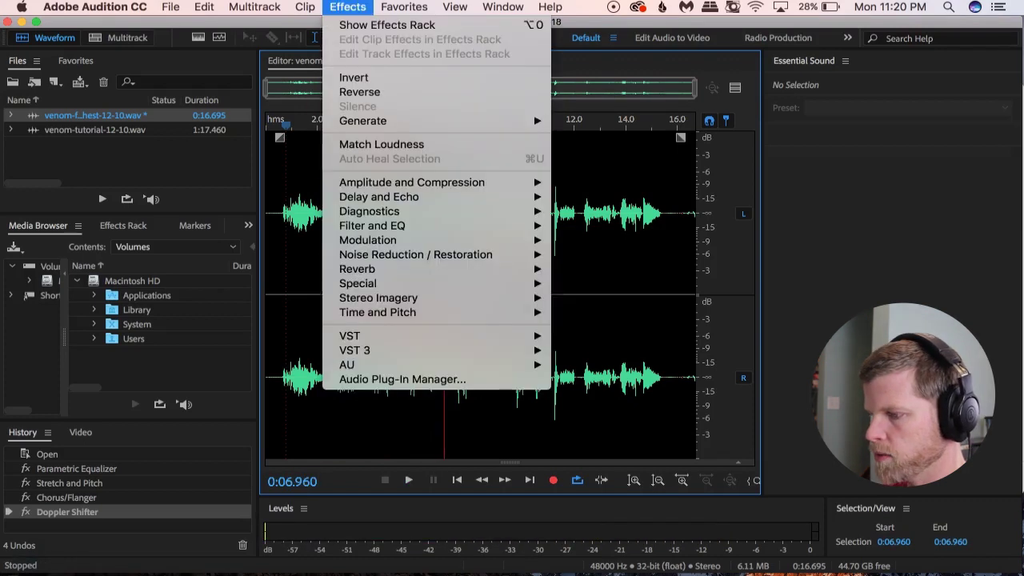
mouse_move(364, 240)
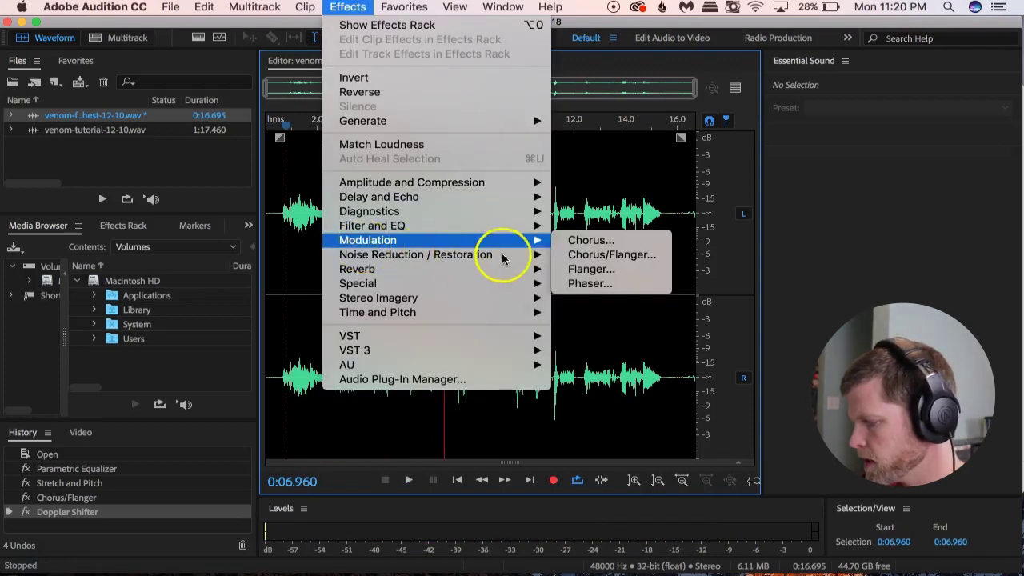
left_click(592, 240)
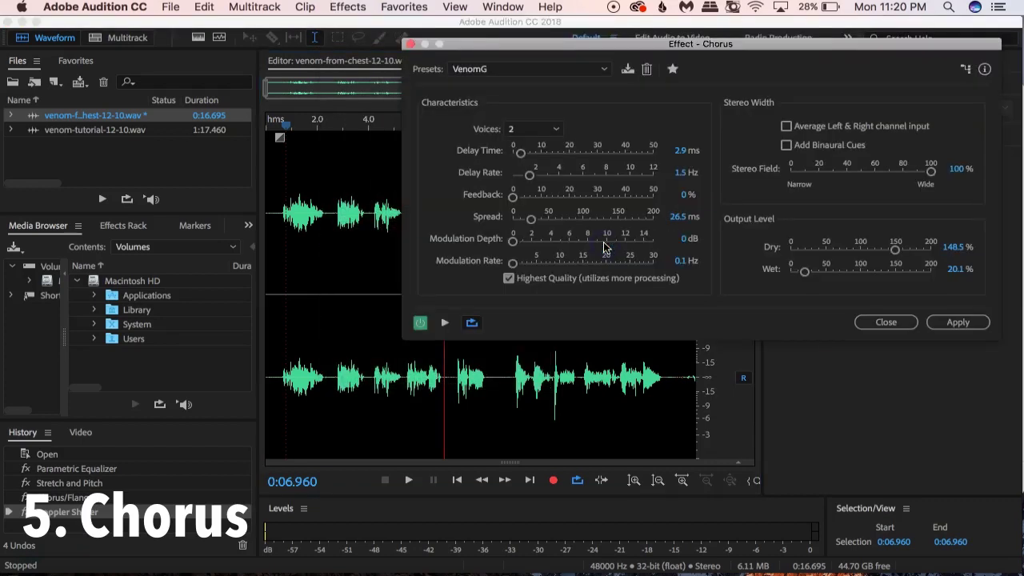
left_click(504, 68)
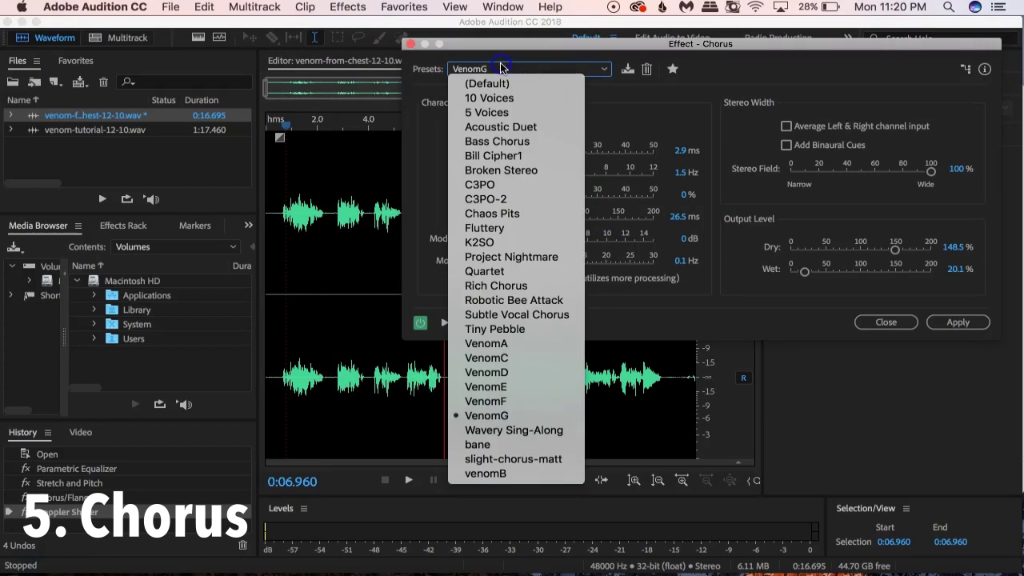
left_click(492, 359)
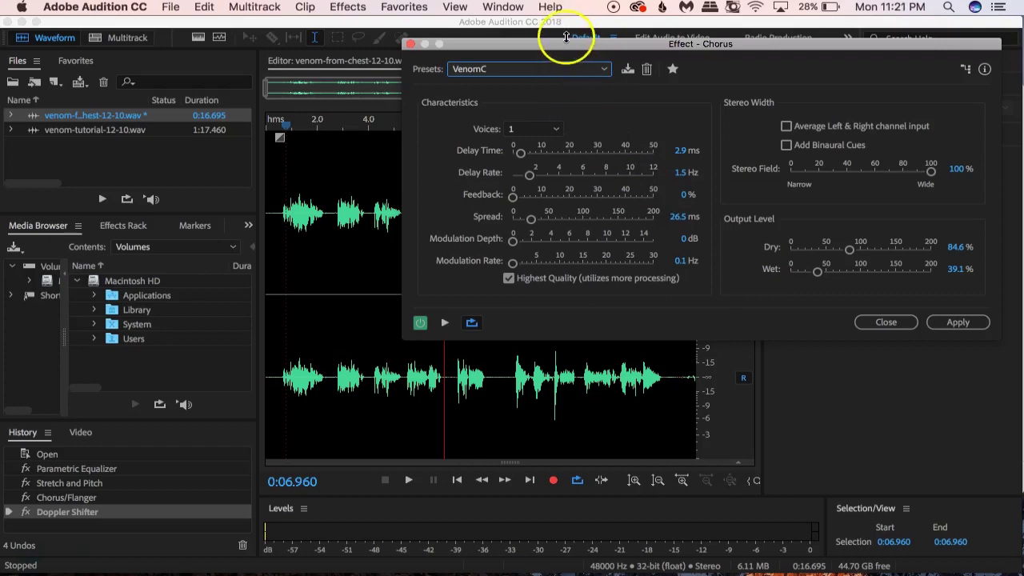
left_click_drag(566, 45, 581, 36)
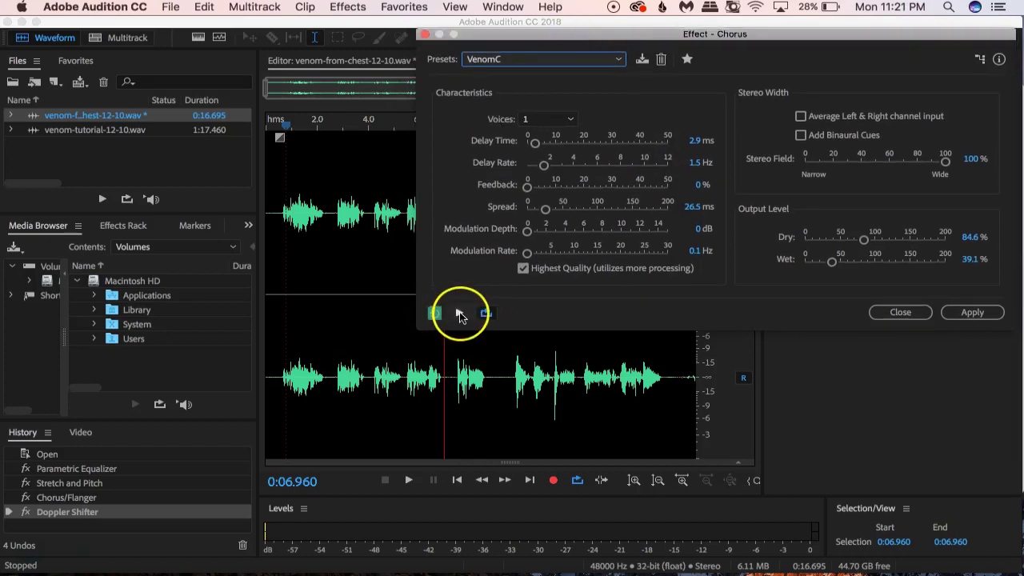
left_click(288, 128)
left_click(460, 312)
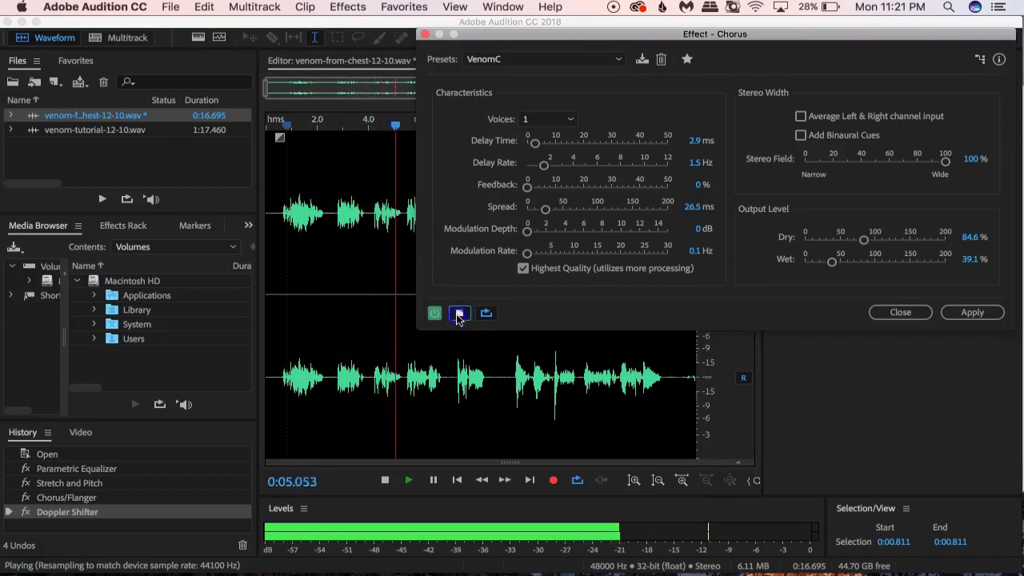
left_click(975, 313)
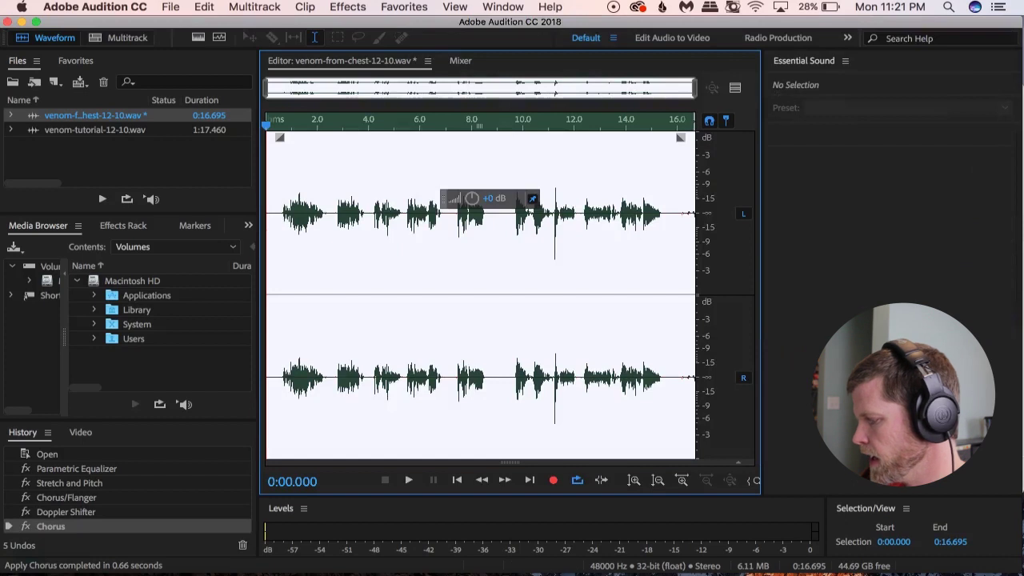
Apply the Single-band Compressor with the Light Mastering preset to the chest recording and play back the result from the first phrase
left_click(348, 7)
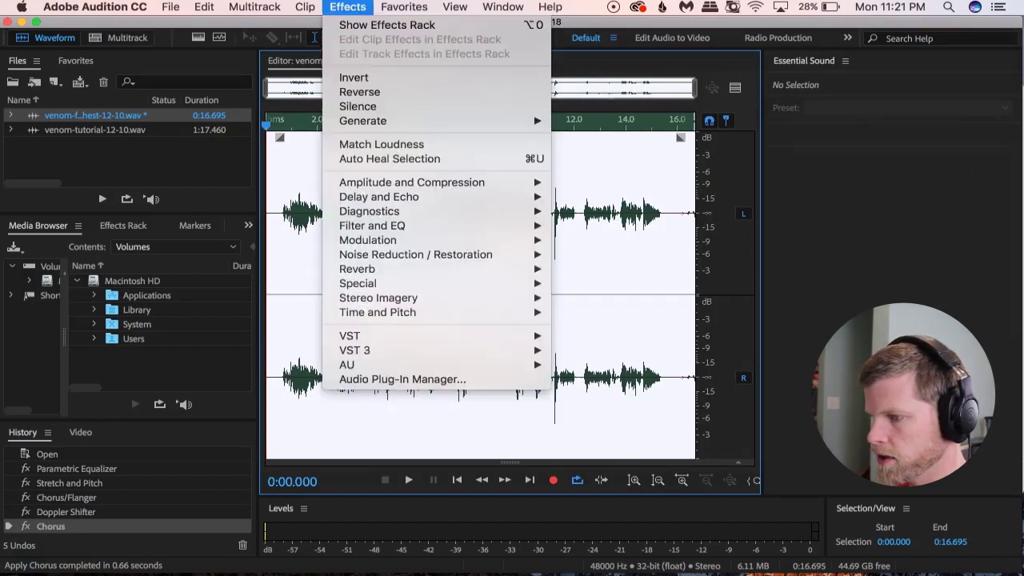
mouse_move(424, 183)
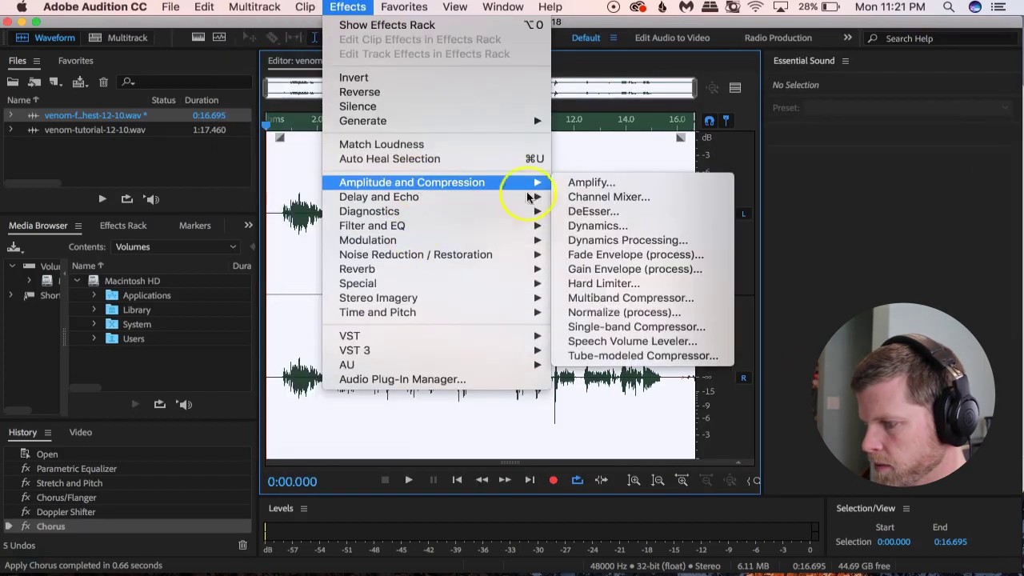
left_click(616, 326)
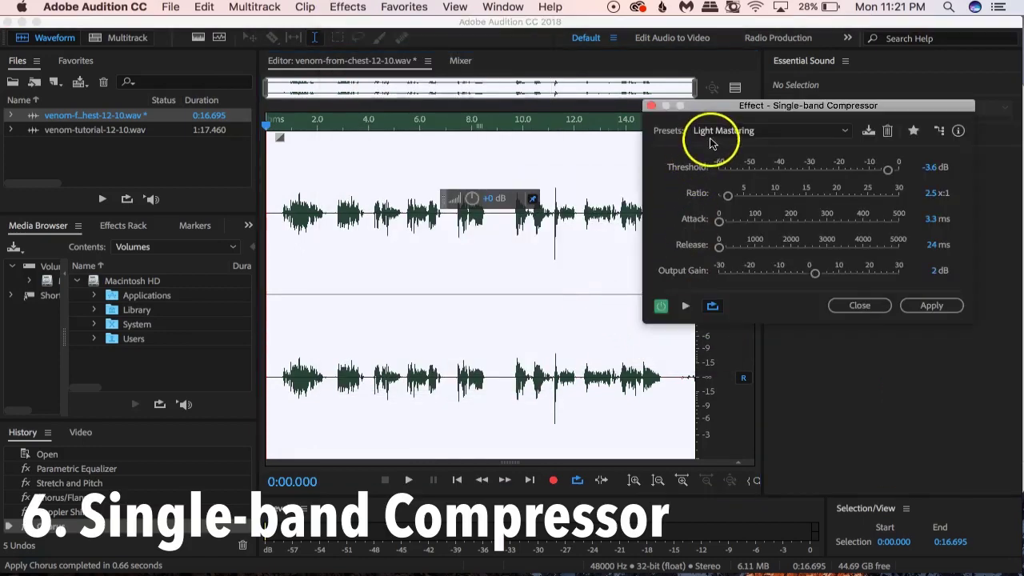
left_click(928, 305)
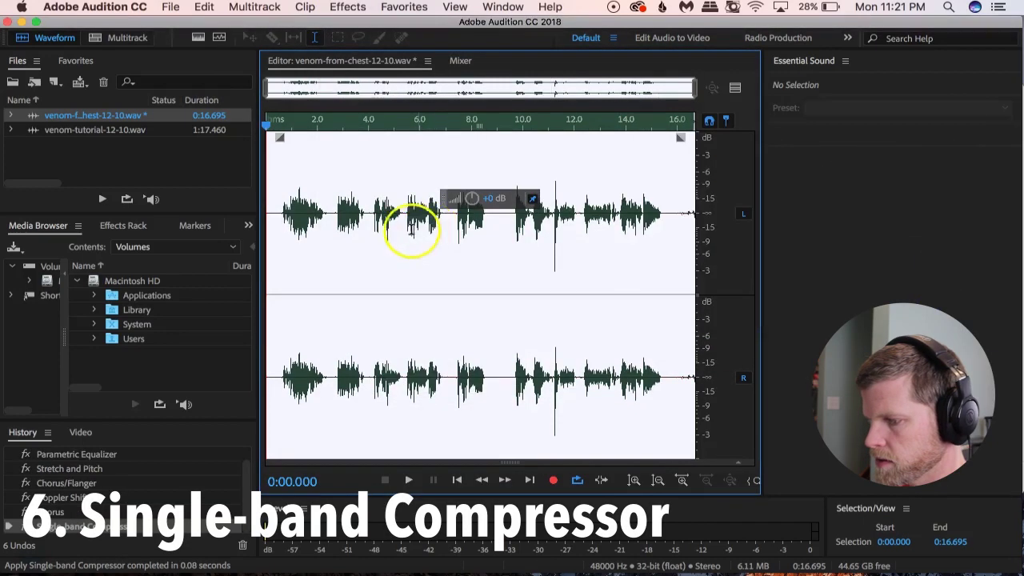
left_click(281, 214)
key("space")
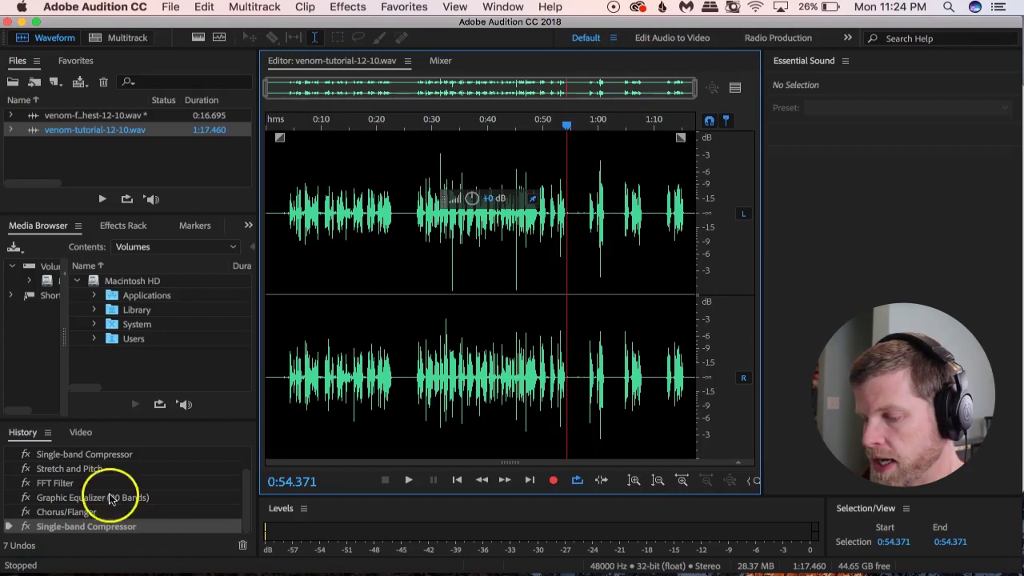
Revert venom-tutorial-12-10.wav through its history to the originally opened state and place the playhead at about 0:04
left_click(73, 513)
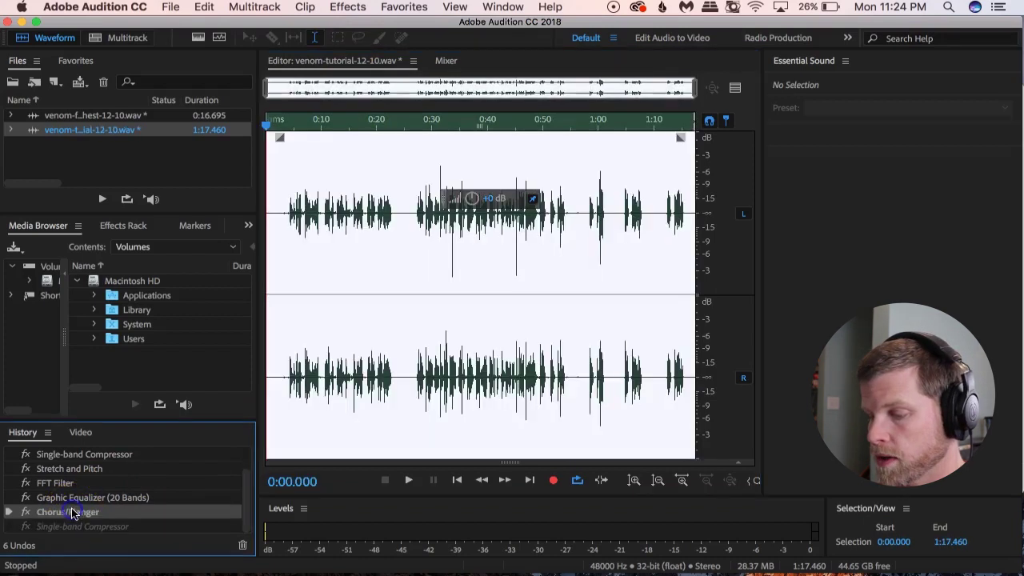
left_click(74, 498)
left_click(74, 483)
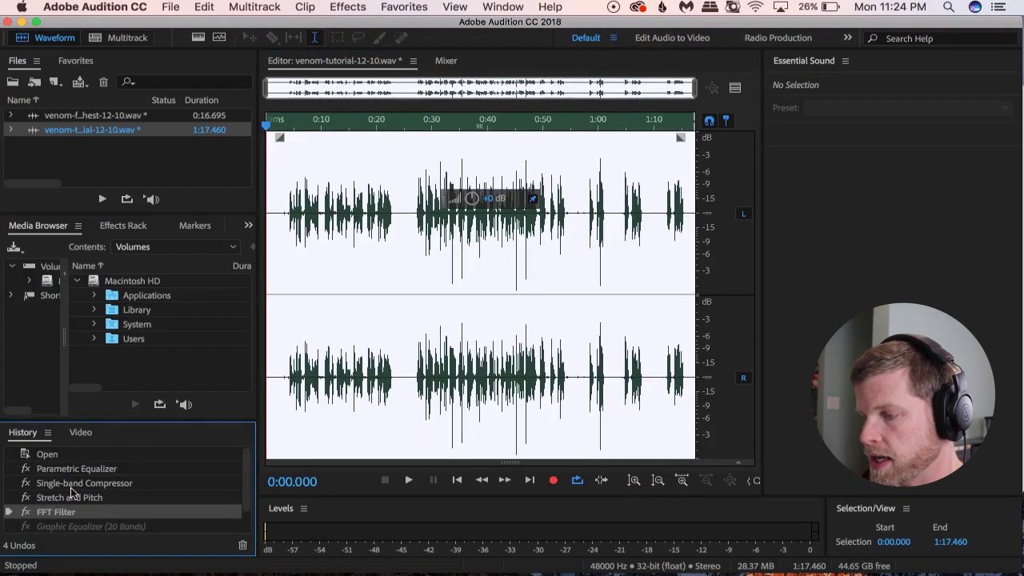
left_click(78, 455)
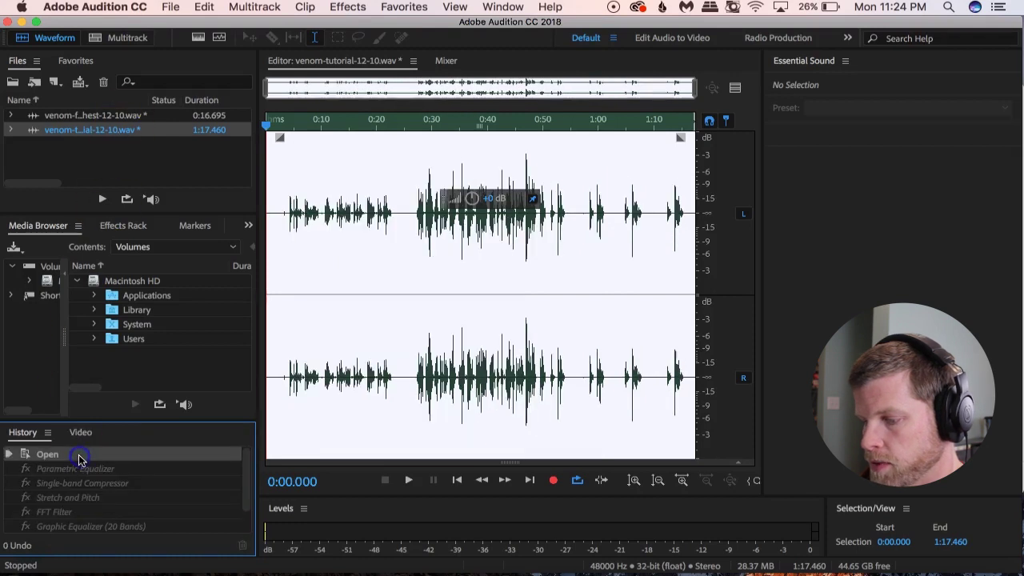
left_click(288, 366)
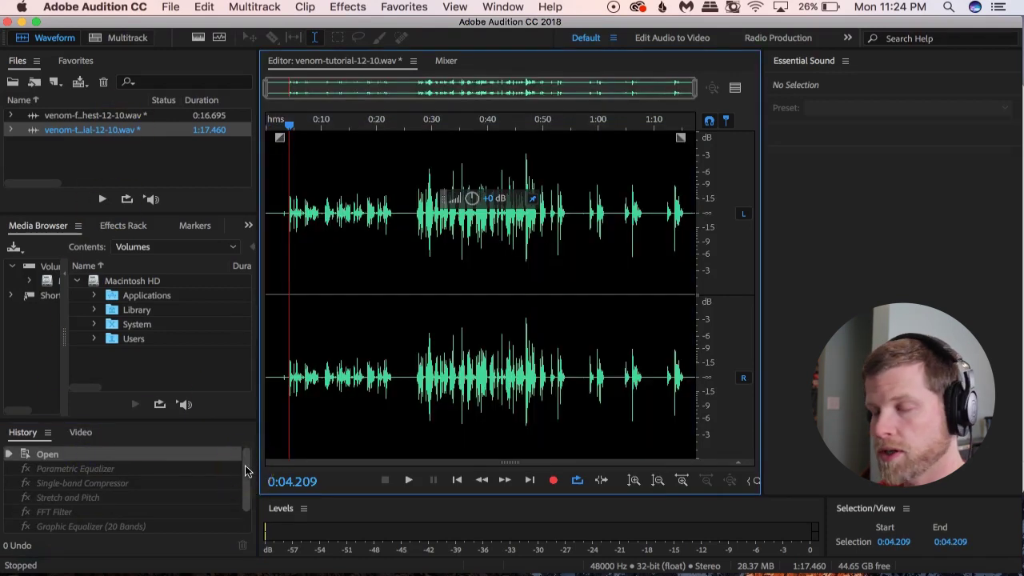
left_click_drag(246, 472, 245, 512)
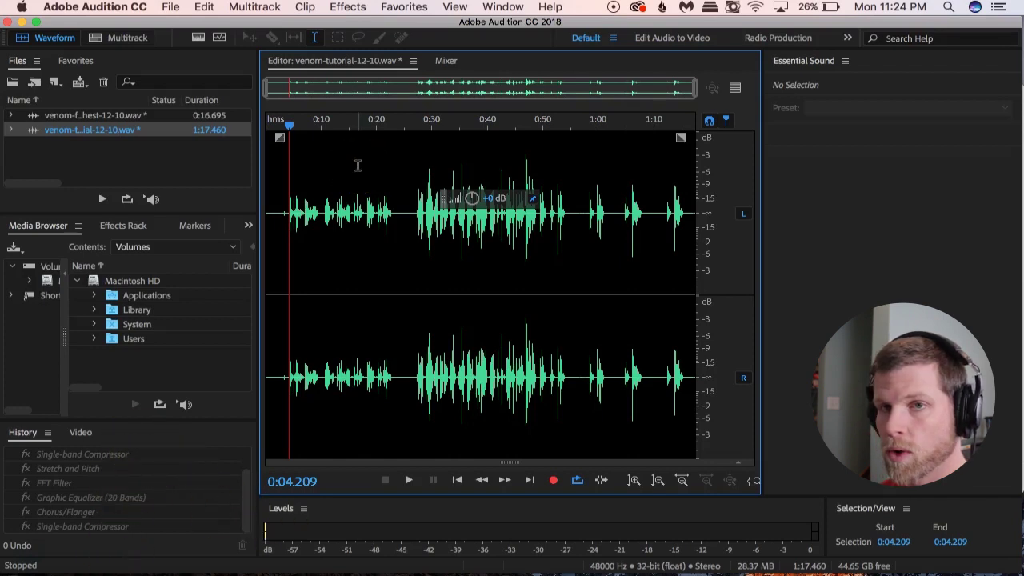
Start recording a new favorite on the unprocessed venom-tutorial recording
left_click(404, 6)
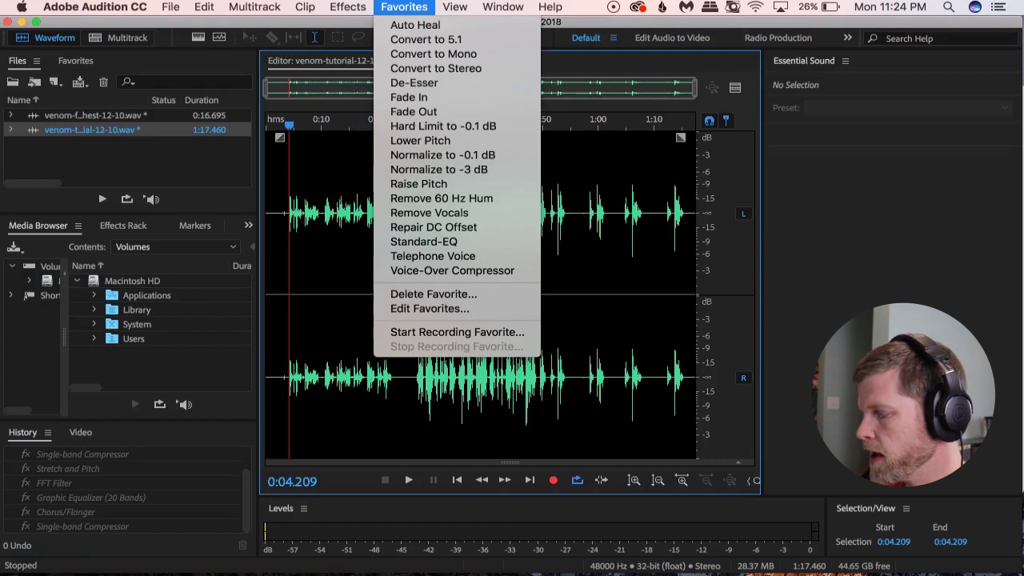
left_click(431, 332)
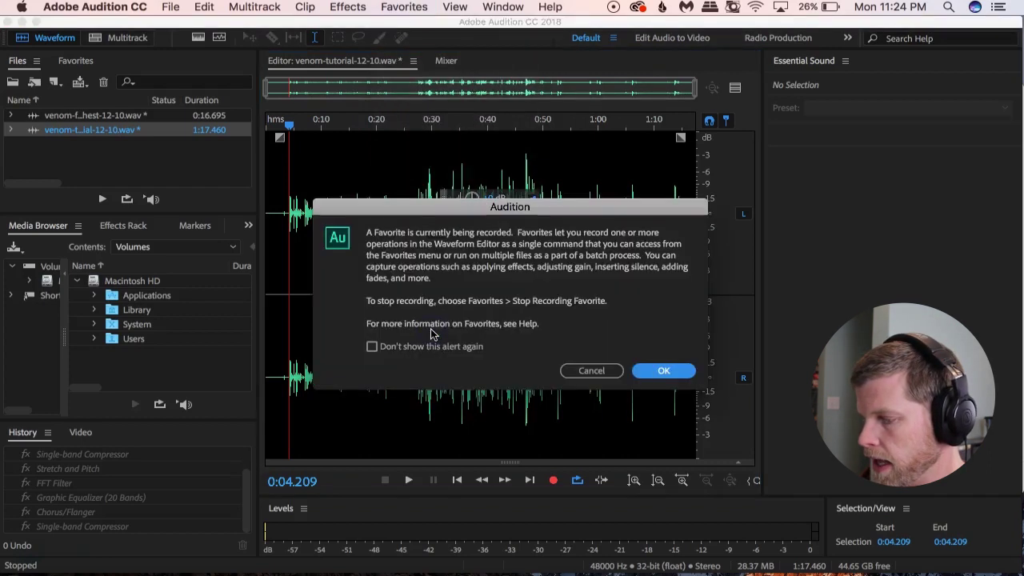
left_click(663, 371)
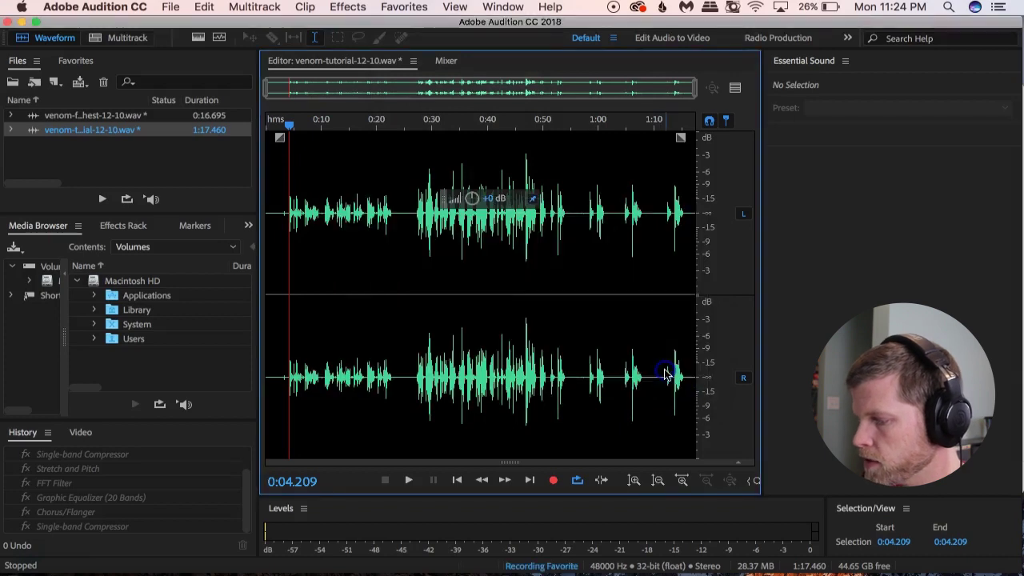
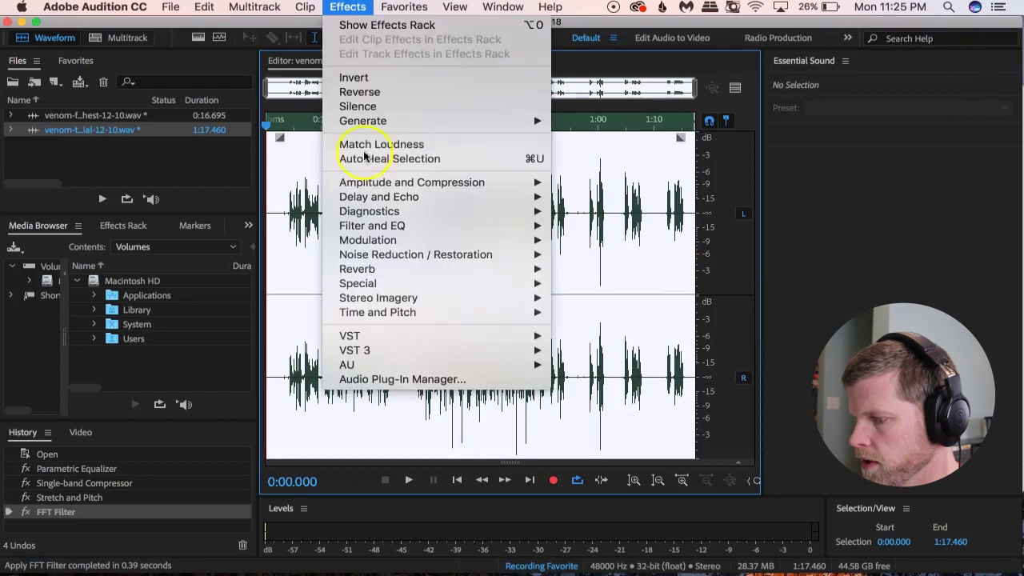
Apply the 20-band Graphic Equalizer to the whole venom-tutorial recording as part of the recorded favorite
mouse_move(384, 226)
left_click(653, 256)
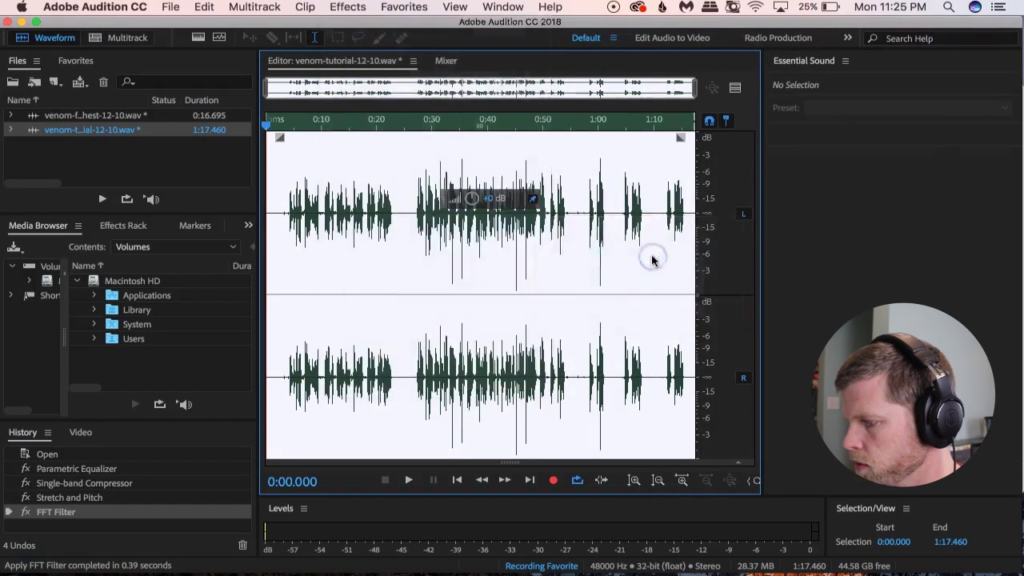
left_click(940, 360)
Apply the Chorus/Flanger effect in Chorus mode with the Venom1 preset to the whole venom-tutorial recording as part of the recorded favorite
left_click(348, 6)
mouse_move(365, 238)
left_click(576, 256)
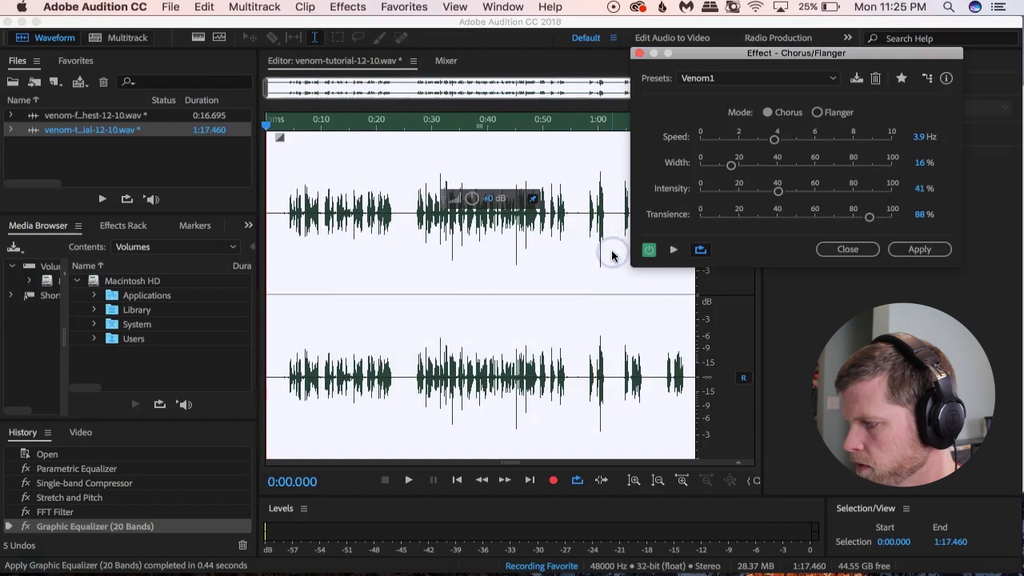
left_click(920, 250)
Apply the Single-band Compressor with the Light Mastering preset to the venom-tutorial recording as the closing effect of the recorded favorite
left_click(348, 7)
mouse_move(412, 183)
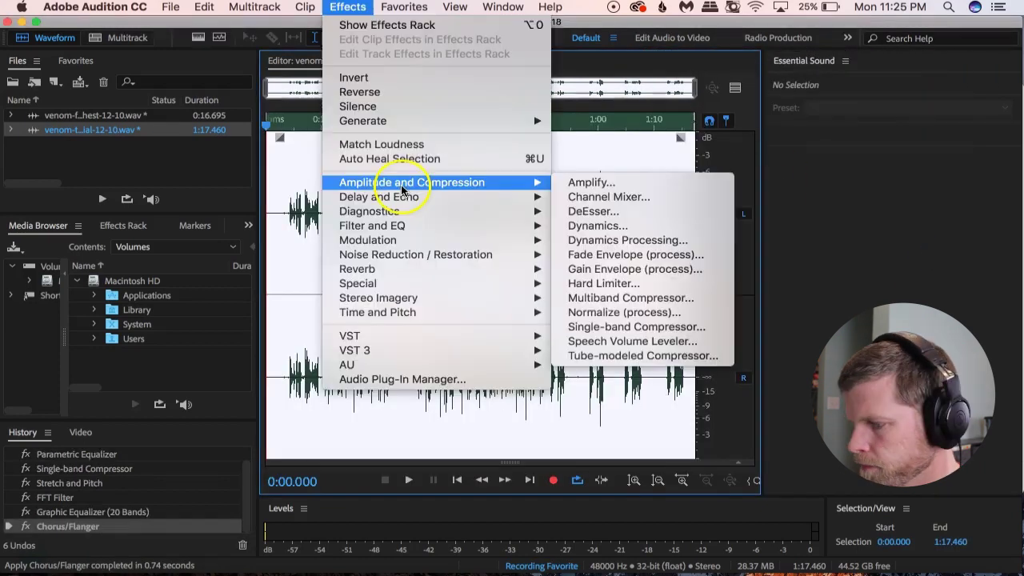
left_click(622, 328)
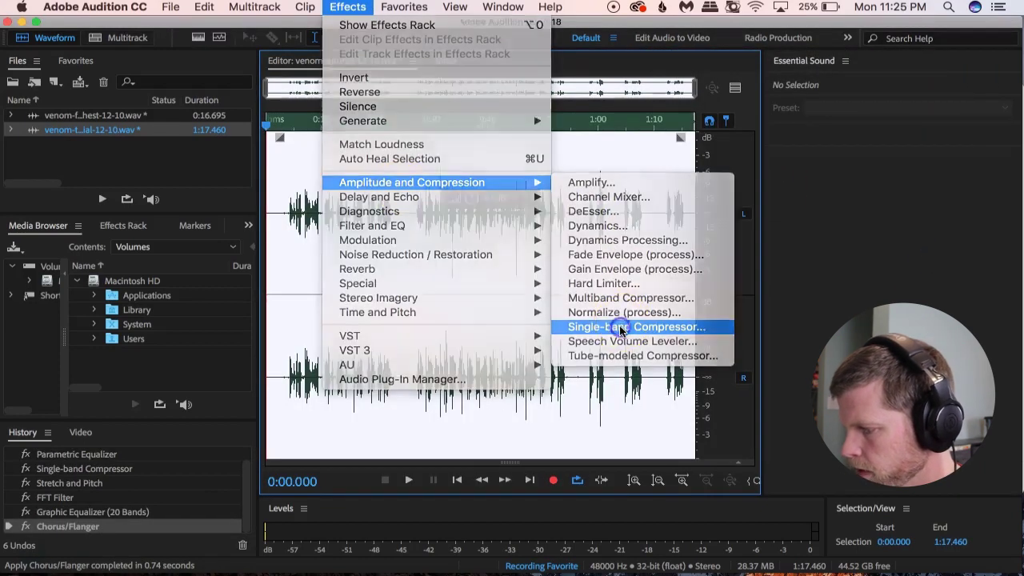
left_click(736, 130)
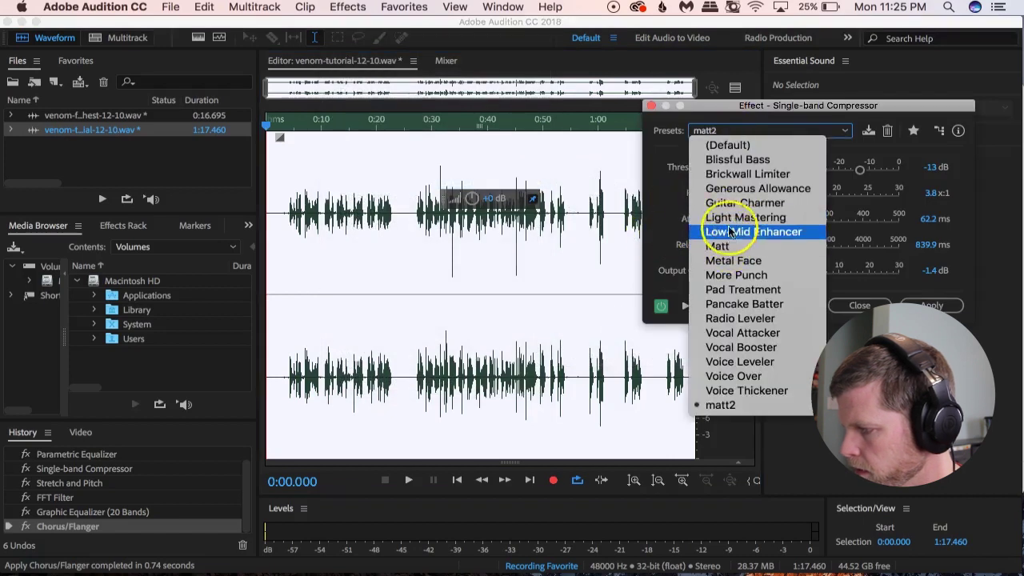
left_click(740, 217)
left_click(937, 306)
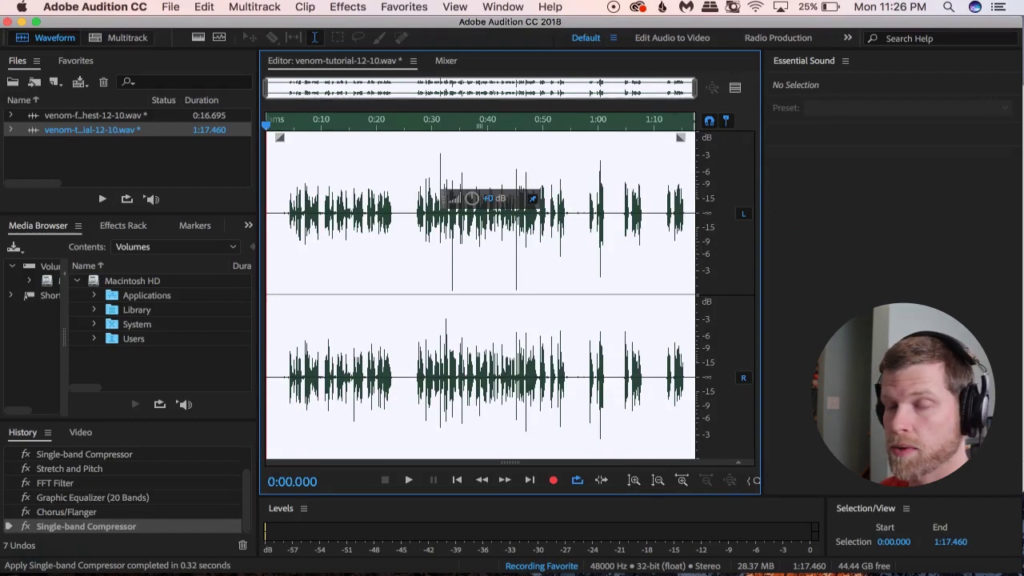
Stop recording the favorite, save it under the name Venom, and check the list of favorites for it
left_click(404, 7)
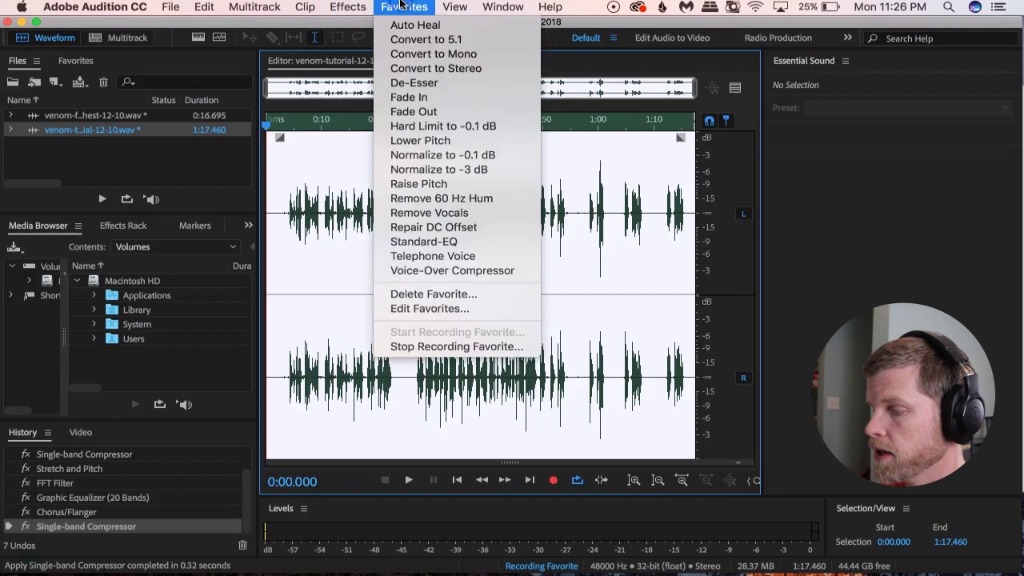
left_click(406, 346)
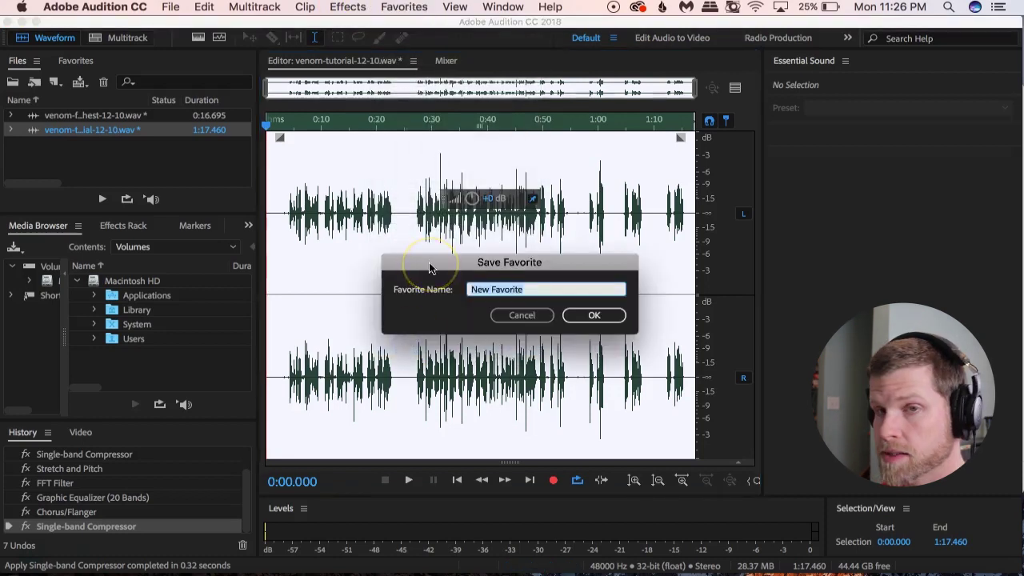
type("f")
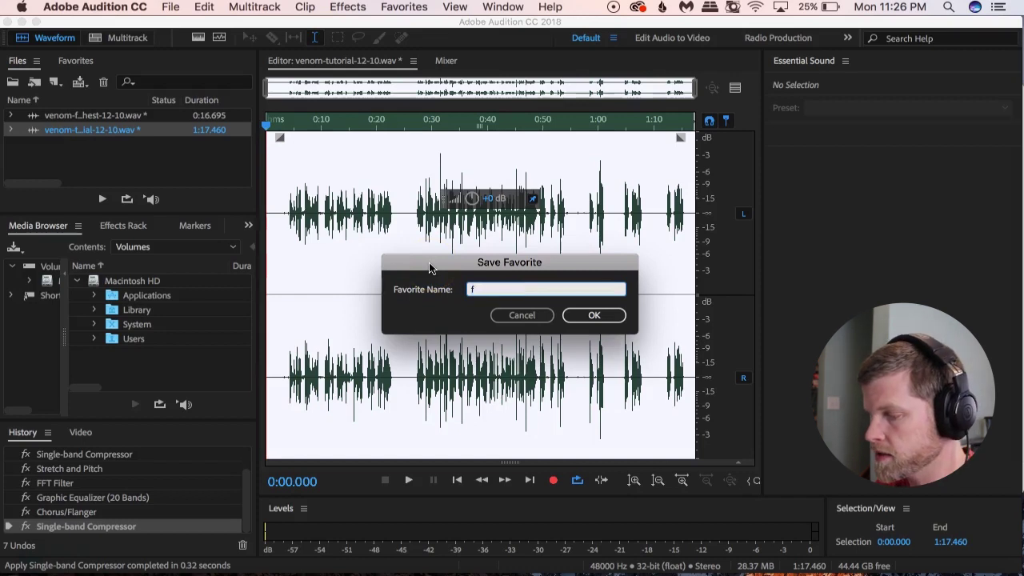
key("BackSpace")
type("Venom")
left_click(593, 315)
left_click(404, 6)
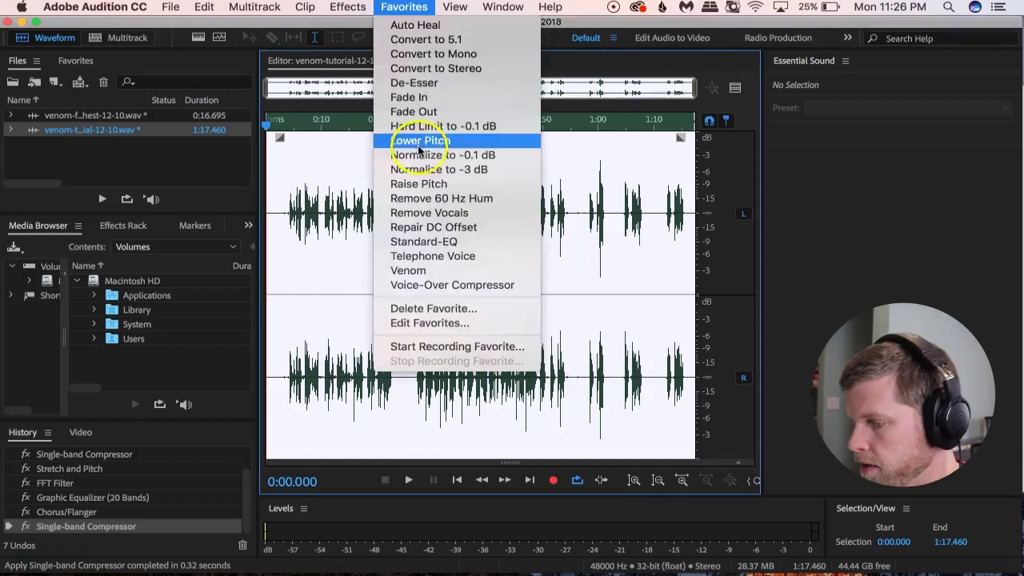
left_click(340, 261)
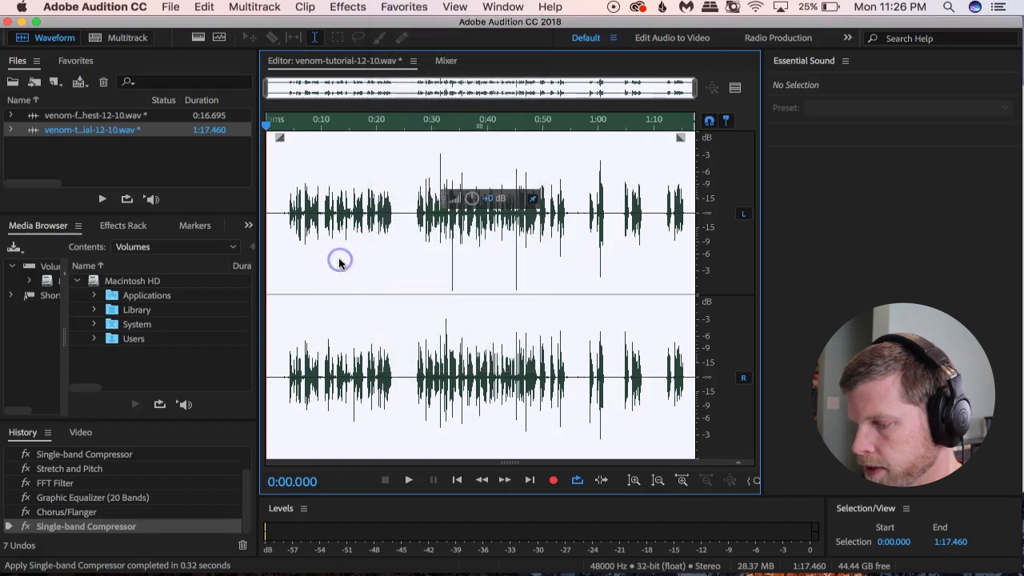
Revert the venom-tutorial recording through its history to the originally opened state and run the Venom favorite on it
scroll(91, 478, "up", 2)
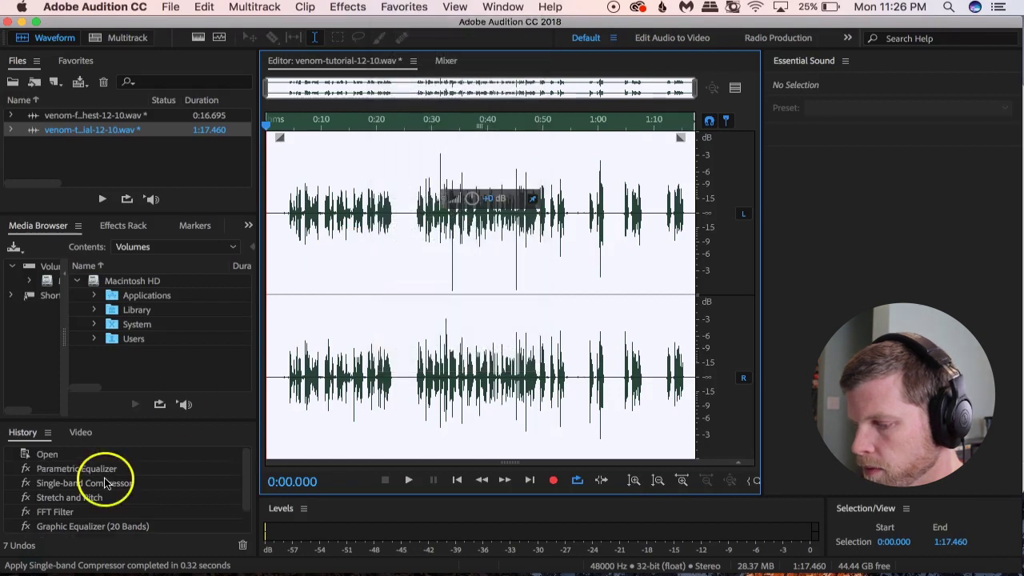
left_click(48, 454)
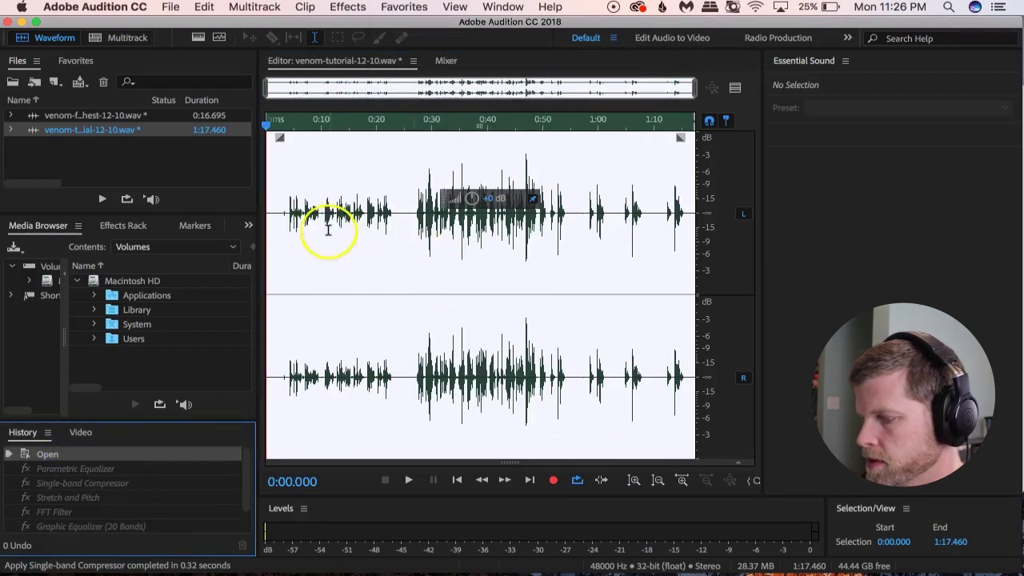
left_click(300, 224)
left_click(404, 7)
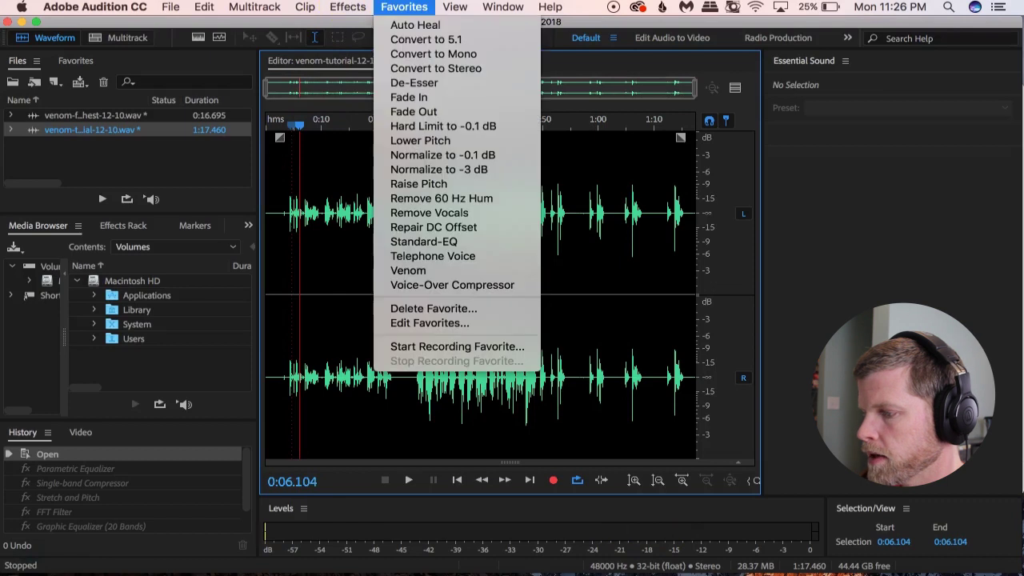
left_click(424, 271)
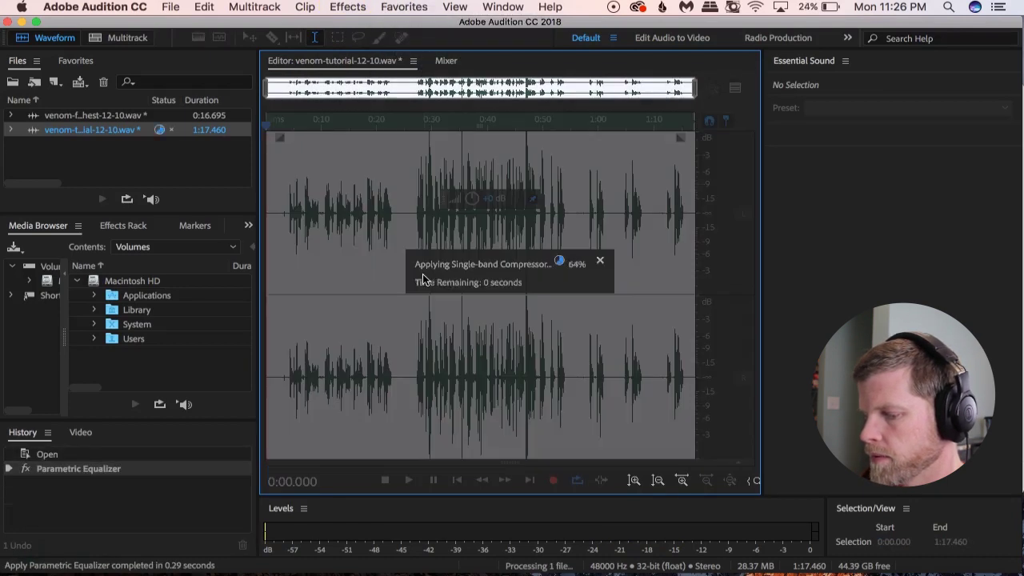